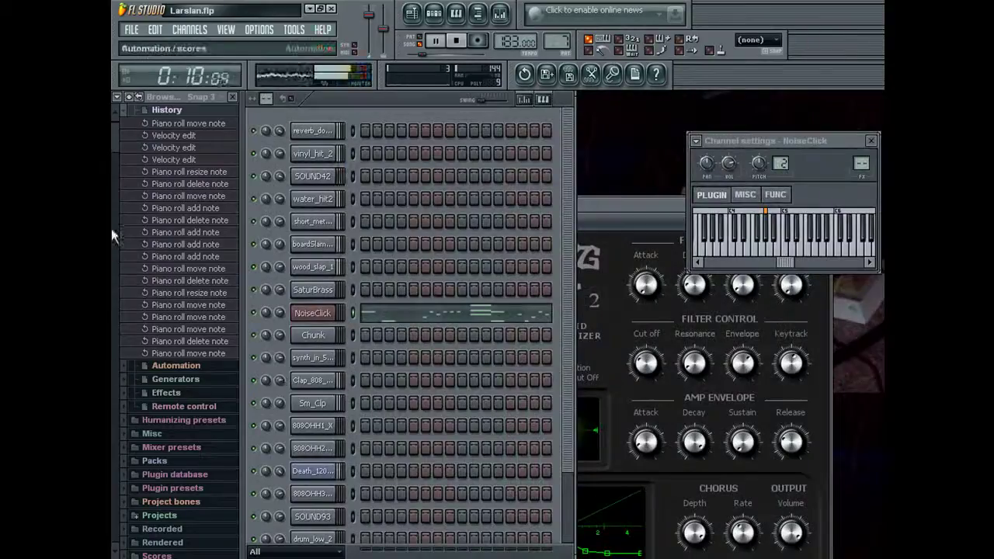
Step: Collapse the project history and the Current project folder in the browser, and show the playlist
click(189, 183)
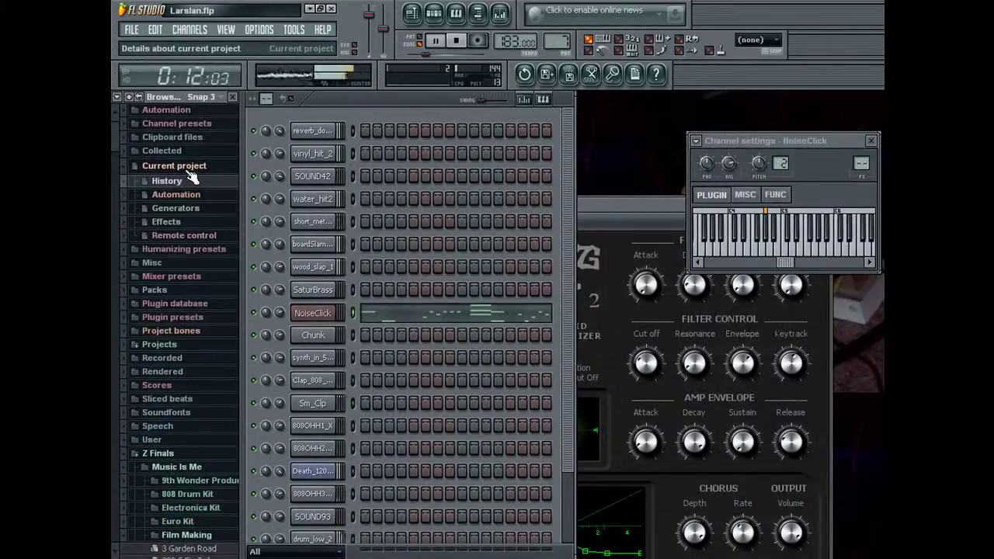
click(190, 169)
key(F5)
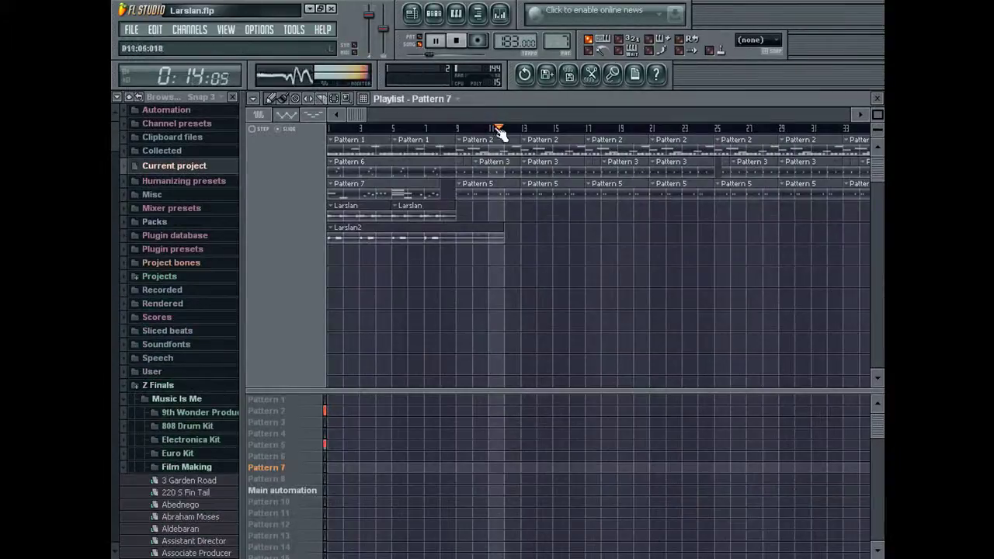
Step: Fine-tune the 808OHH3 channel's volume in Pattern 3 and set the global snap to Cell
key(F6)
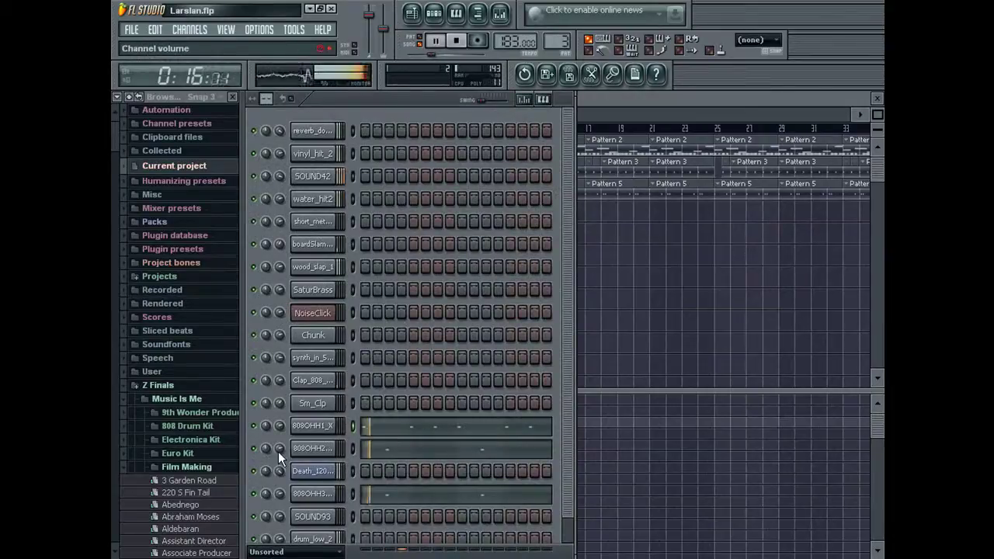
drag(277, 495, 278, 497)
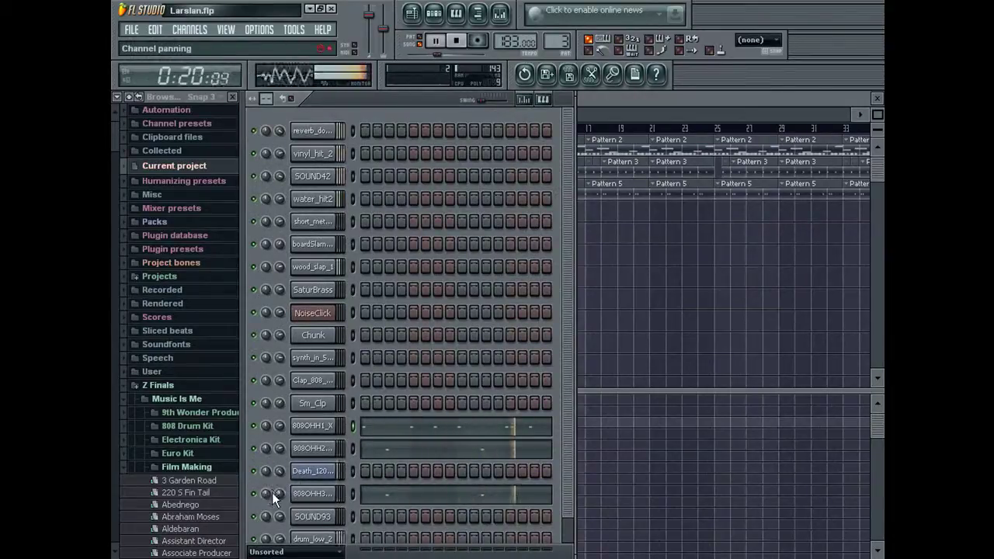
click(745, 49)
click(746, 66)
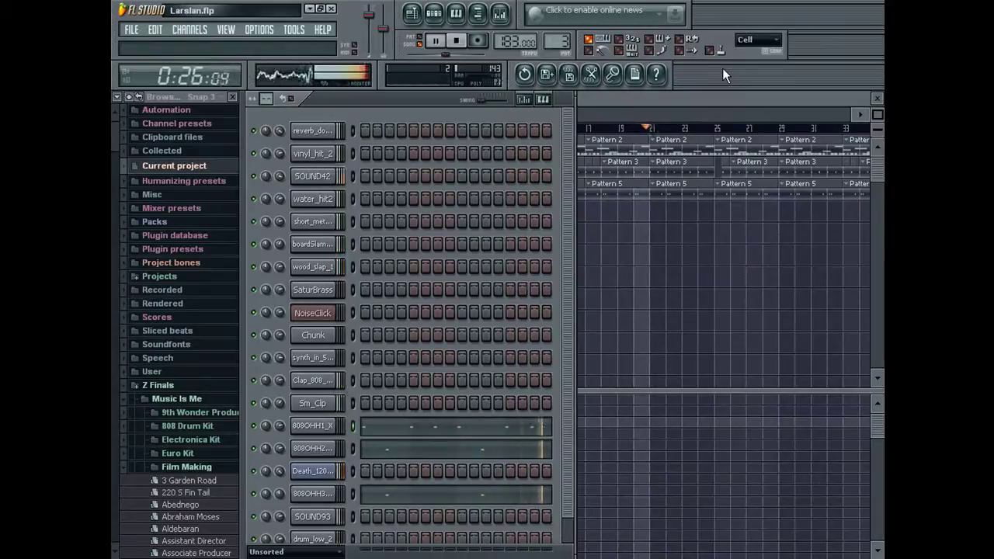
Step: Switch to Pattern 7 and open the NoiseClick channel's piano roll
click(316, 318)
click(622, 91)
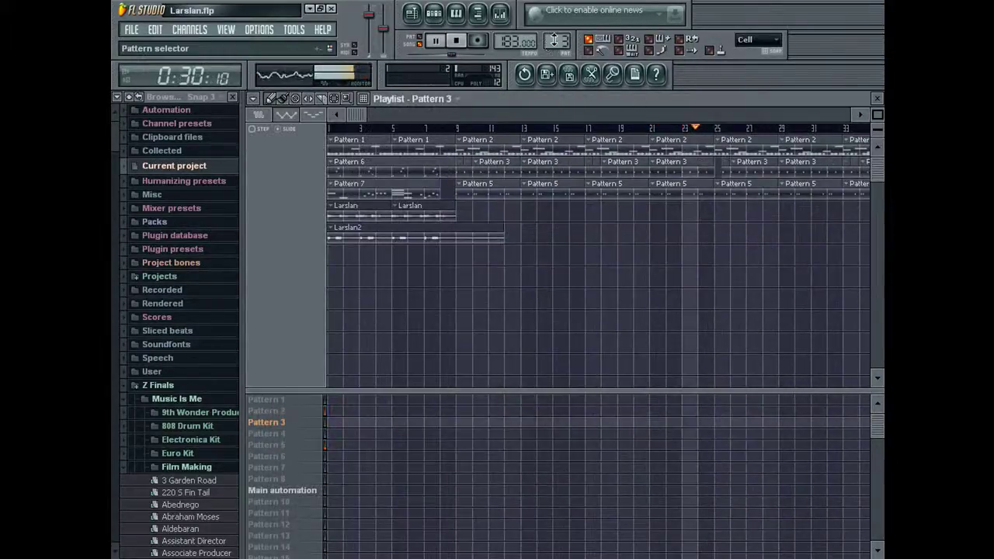
key(F5)
mouse_move(553, 39)
mouse_down()
mouse_move(554, 48)
mouse_move(556, 10)
mouse_move(556, 36)
mouse_up()
key(F5)
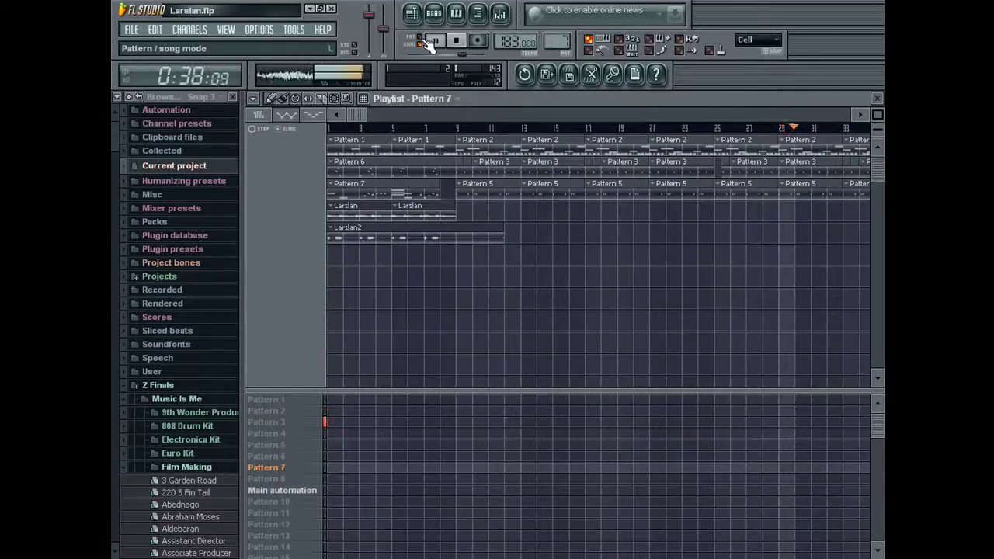
key(F5)
click(516, 315)
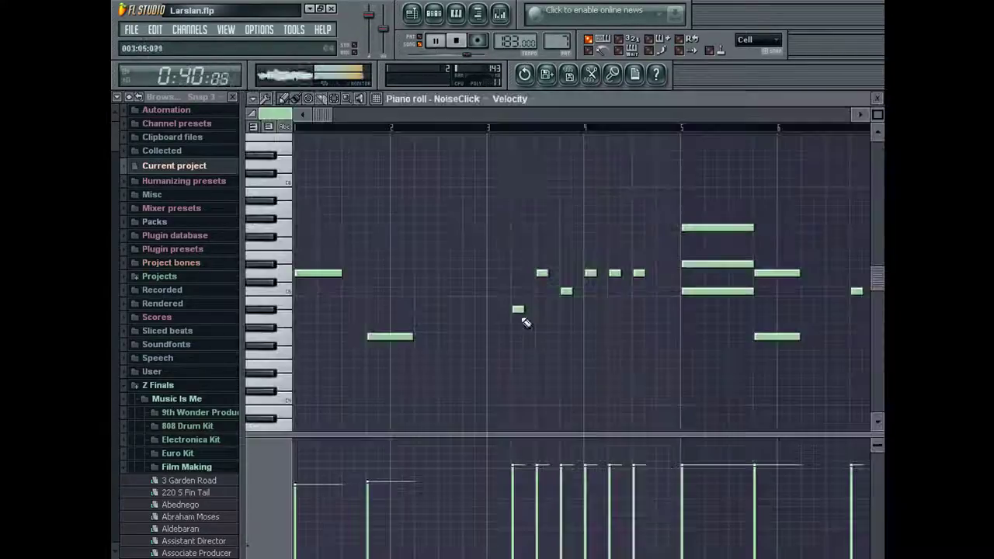
Step: Place a NoiseClick note at C5 on bar 11 and add a G4 note at the start of bar 9
drag(556, 117, 691, 118)
drag(616, 271, 724, 301)
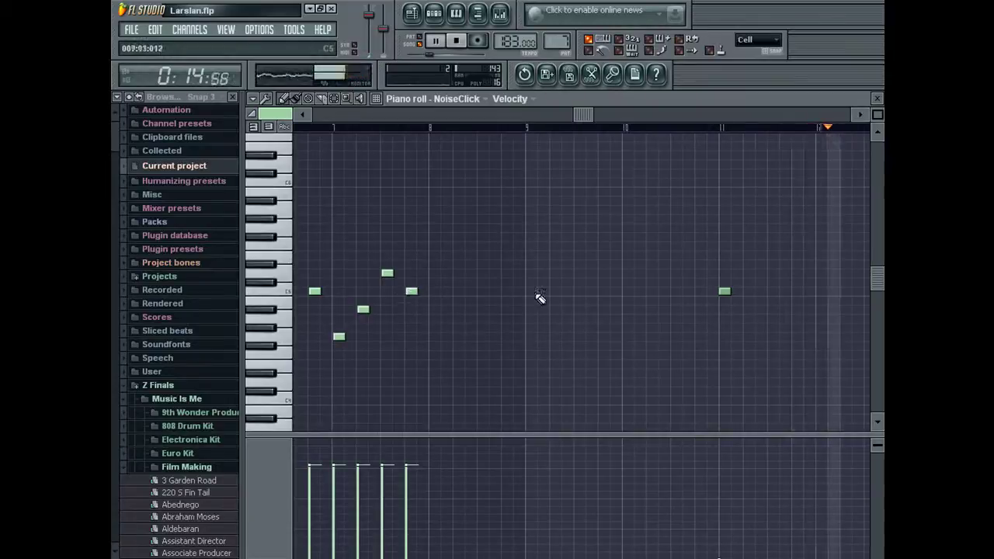
click(530, 346)
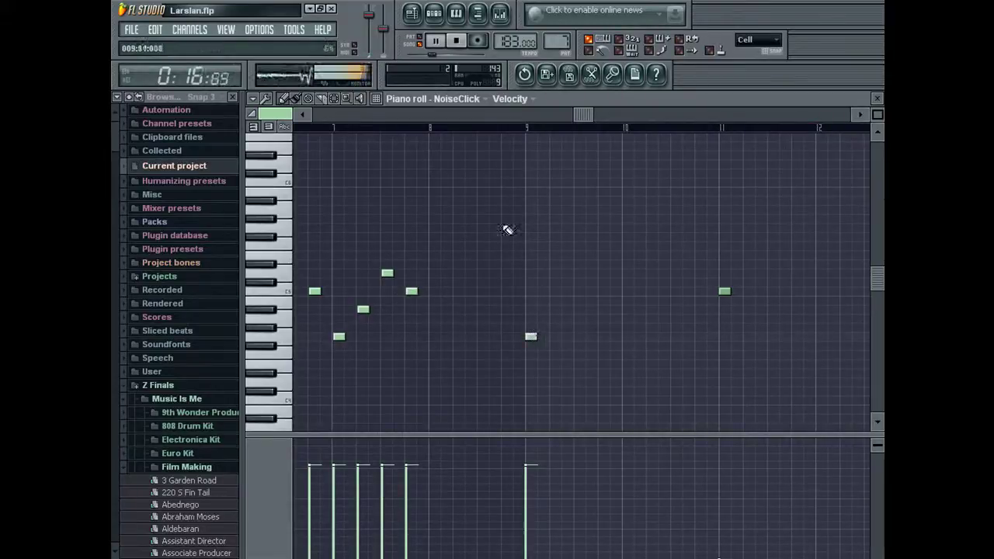
Step: Play the song in the playlist from around bar 6 and reopen Pattern 7's NoiseClick piano roll
click(414, 43)
click(427, 129)
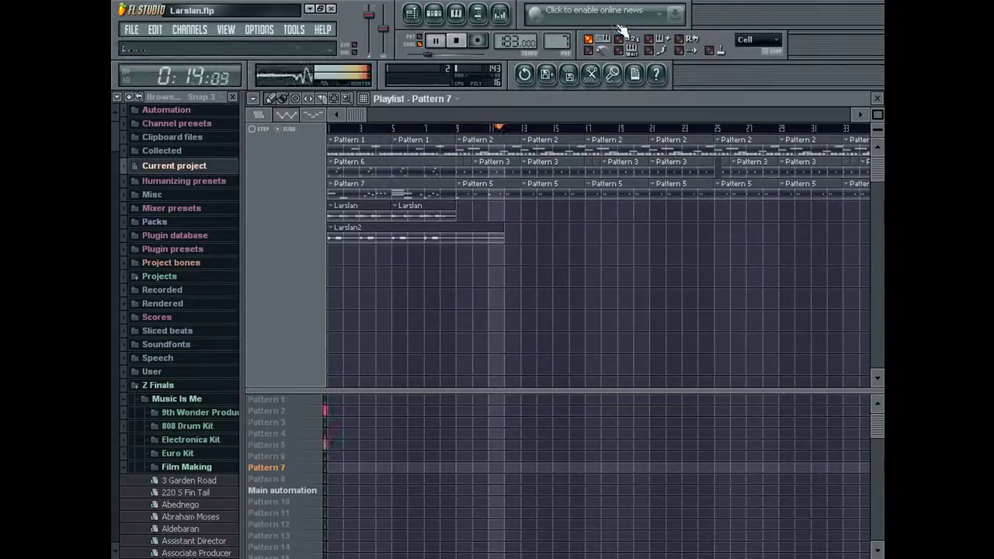
click(426, 128)
drag(433, 132, 417, 130)
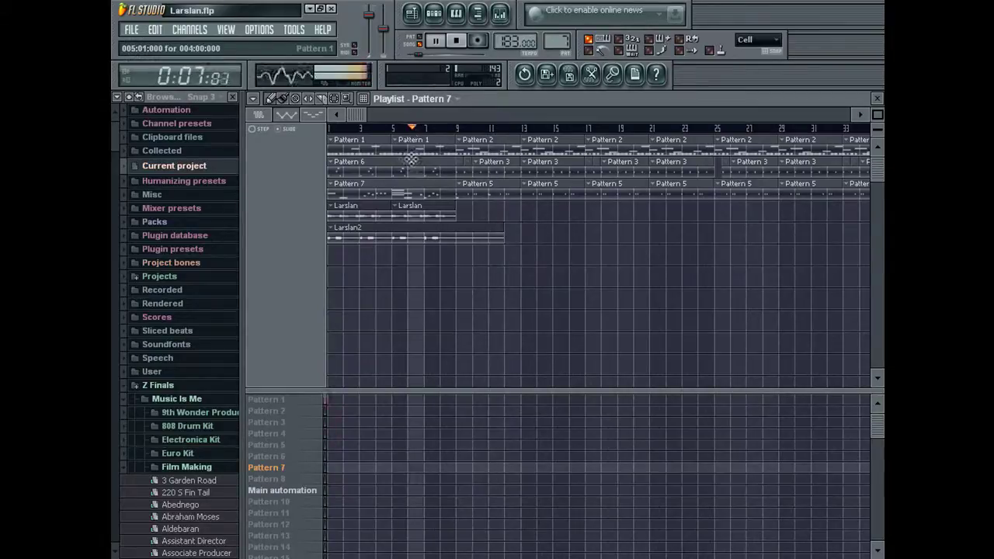
click(433, 204)
double_click(433, 198)
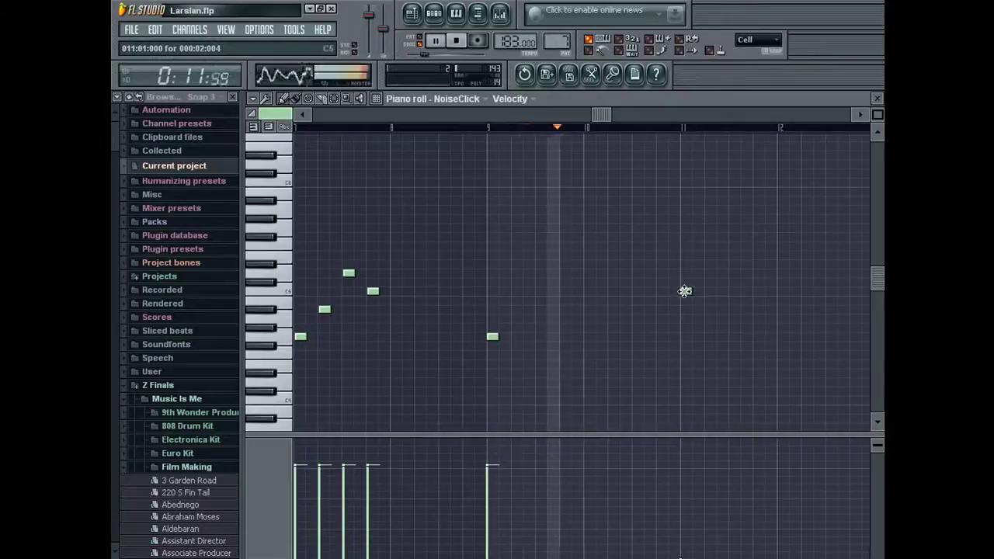
Step: Replace the notes at bars 9 and 11 with a single note at bar 9, moved to D5
click(501, 292)
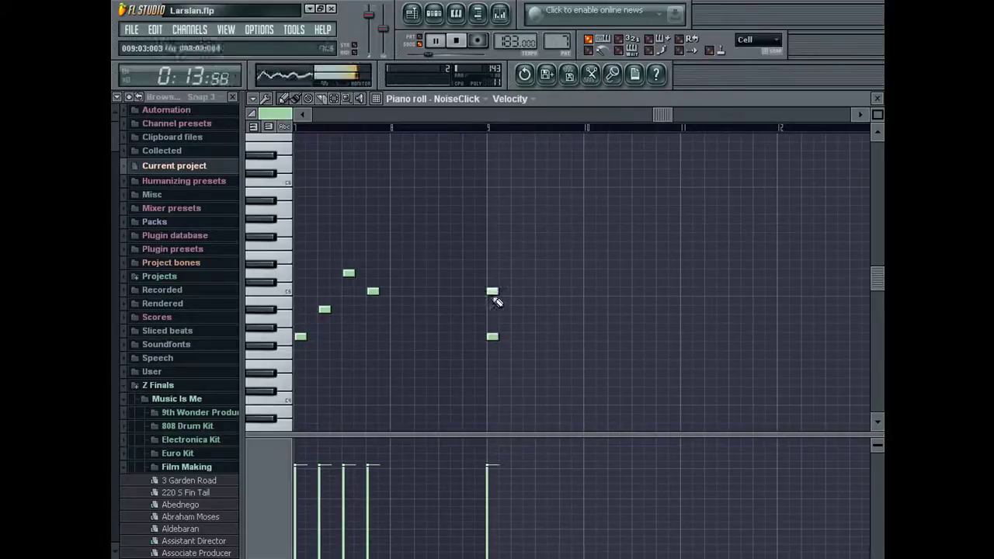
click(490, 292)
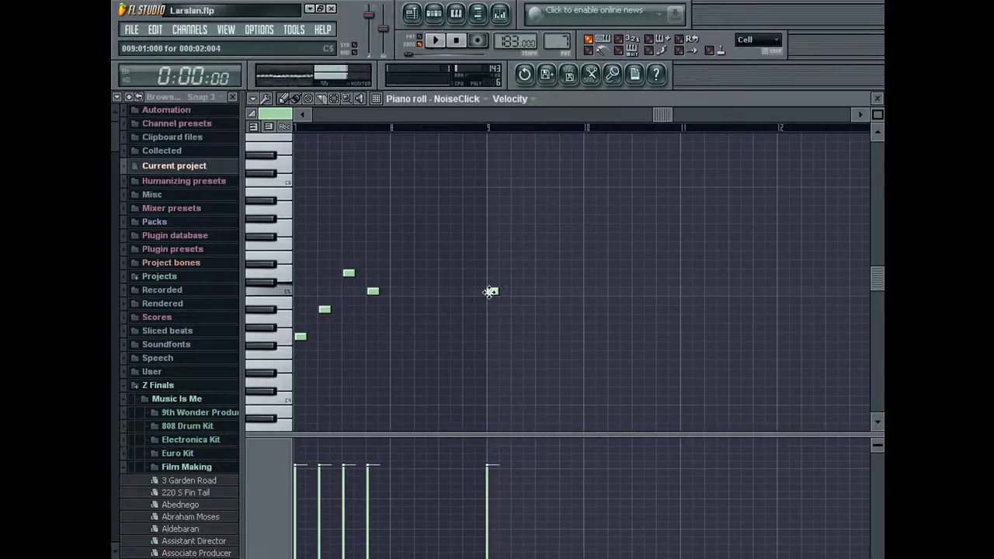
drag(490, 292, 479, 210)
drag(480, 287, 488, 271)
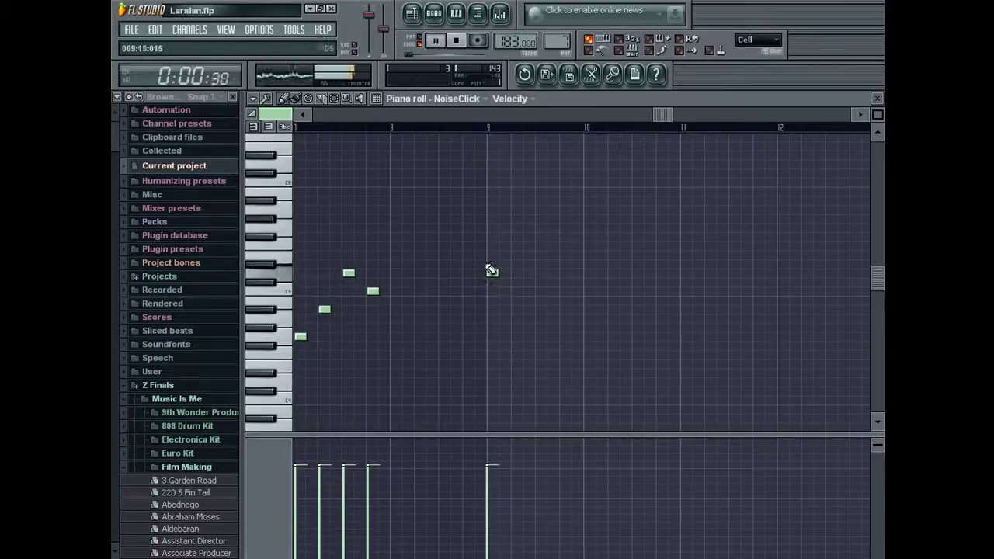
Step: Reopen Pattern 7's piano roll from the playlist and delete the last two repeated D5 notes in bar 4
click(414, 43)
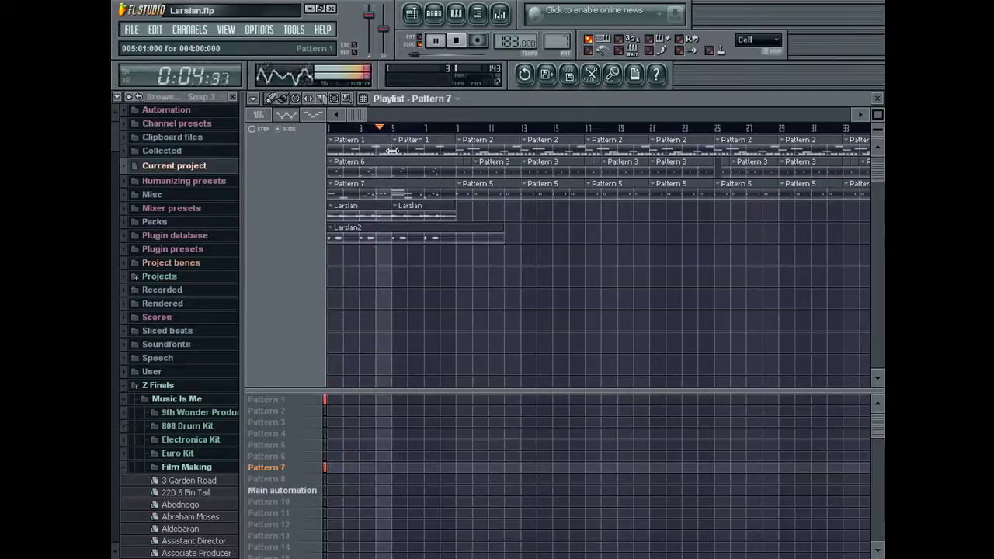
double_click(393, 180)
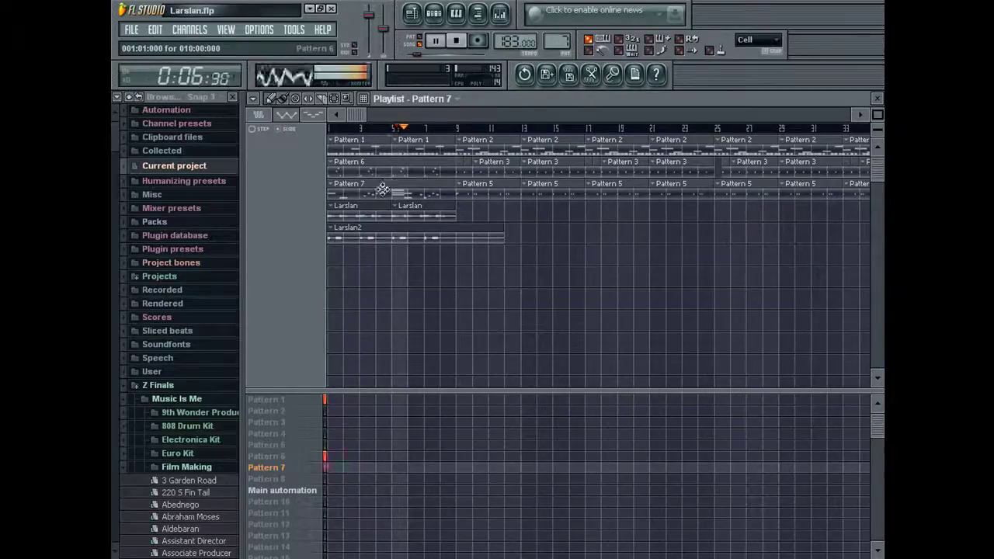
click(444, 118)
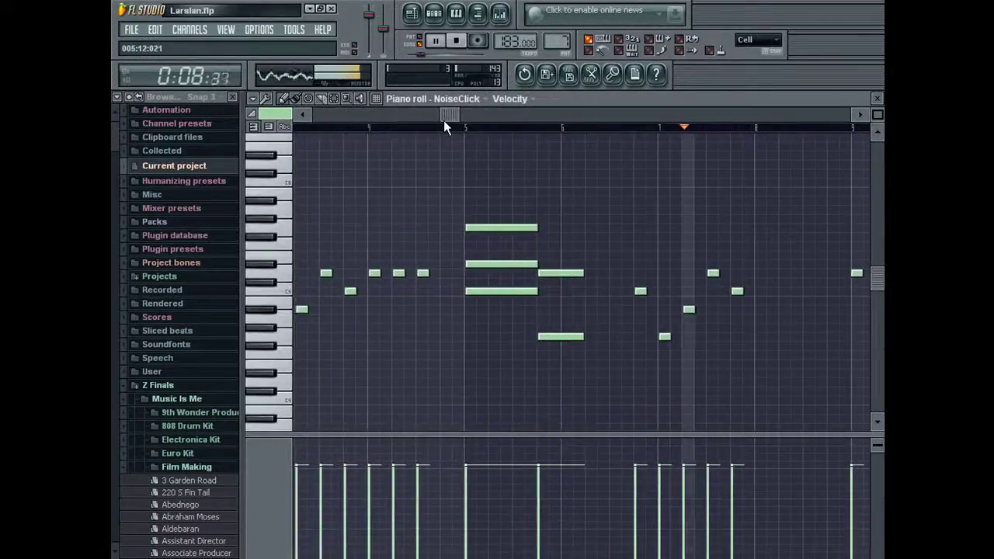
right_click(396, 275)
right_click(422, 273)
Step: Move the bar 9 note down to G4 and set the global snap to (none)
click(569, 116)
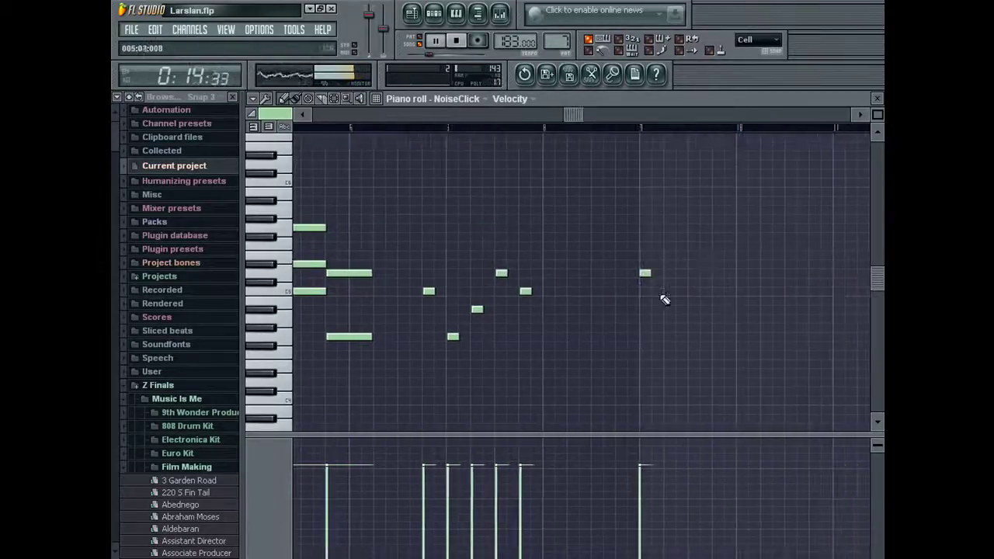
key(space)
drag(645, 275, 642, 331)
key(space)
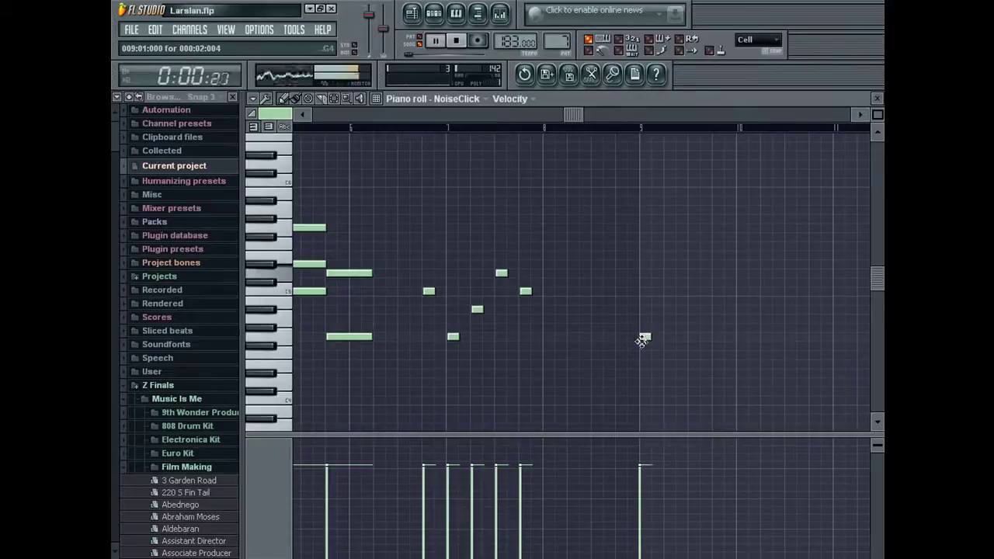
click(758, 41)
click(751, 90)
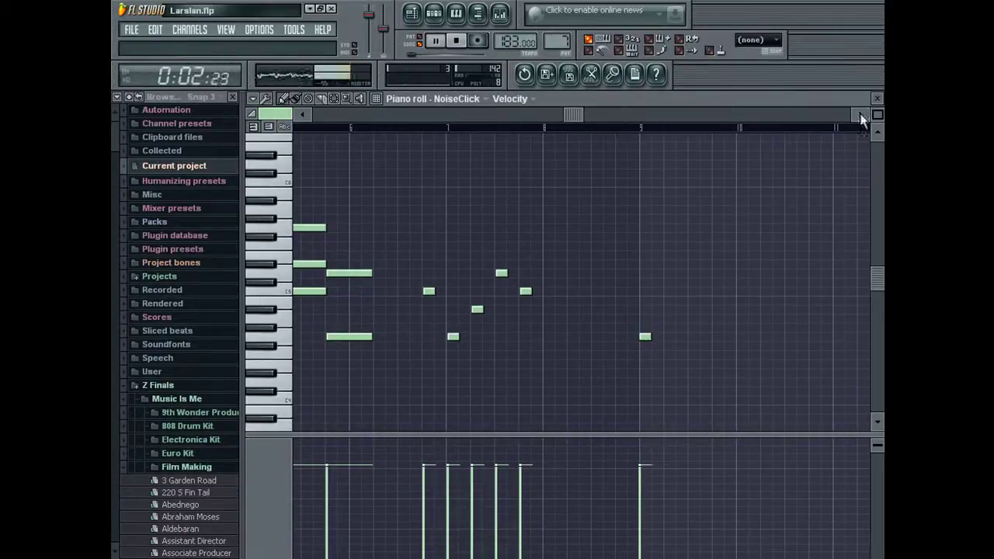
Step: Replay the NoiseClick melody from the start and delete the D5 note at the start of bar 4
drag(878, 114, 878, 132)
key(ctrl+a)
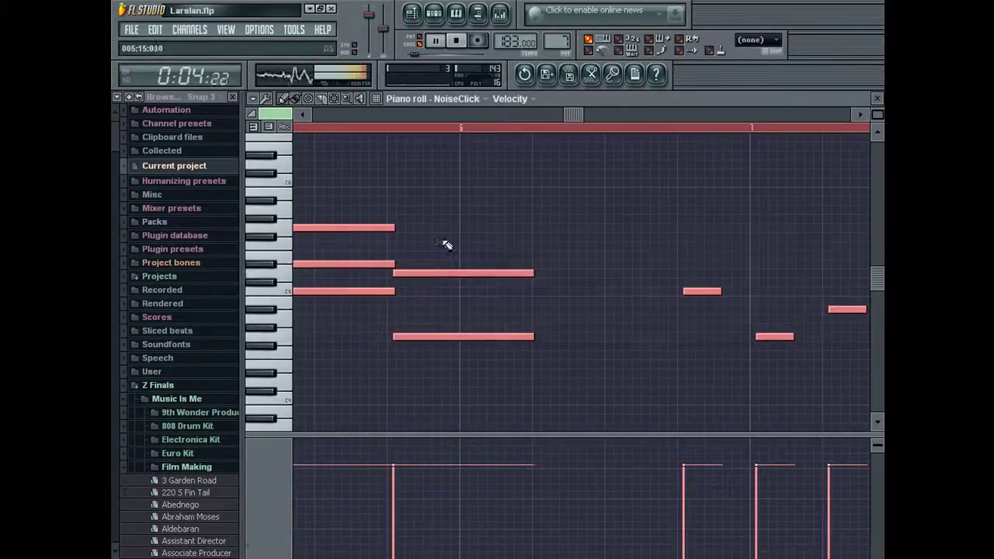
key(Escape)
click(405, 313)
key(space)
key(space)
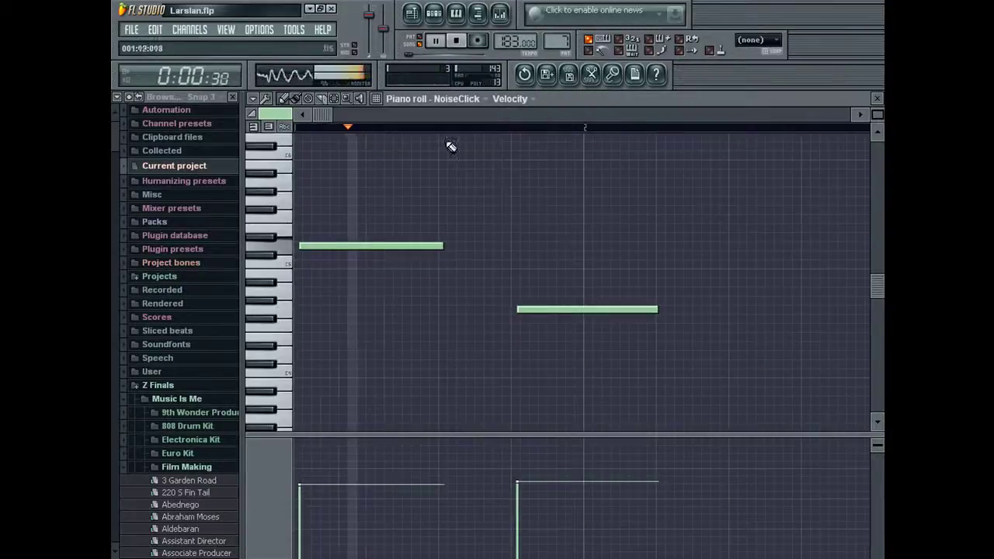
drag(878, 114, 877, 101)
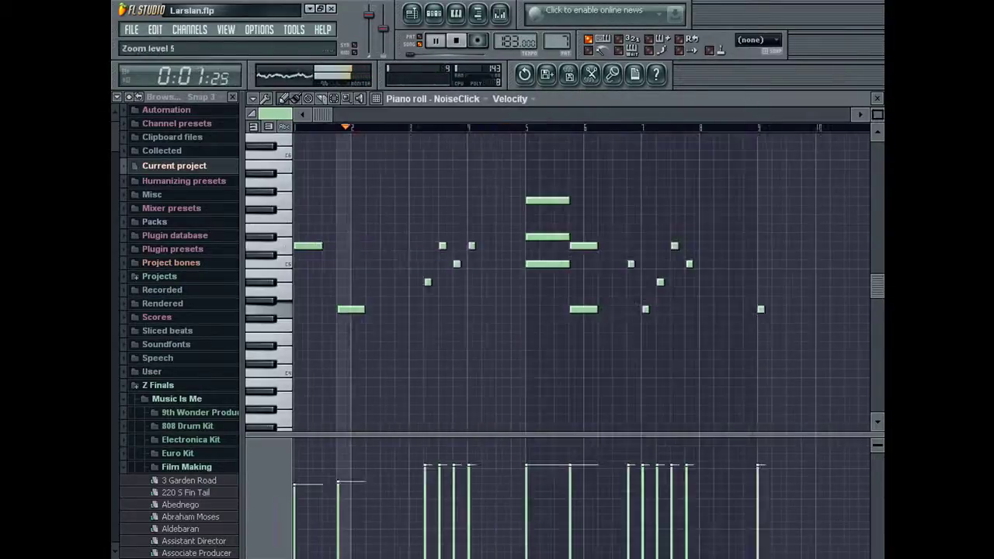
right_click(472, 247)
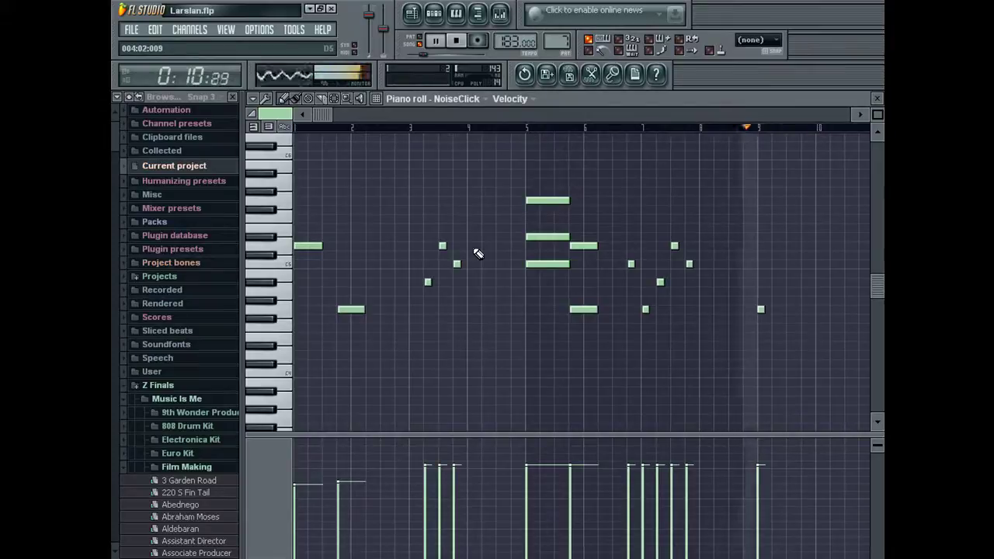
Step: Add a C5 note at bar 11 in the NoiseClick piano roll and lower its velocity to the minimum
key(Escape)
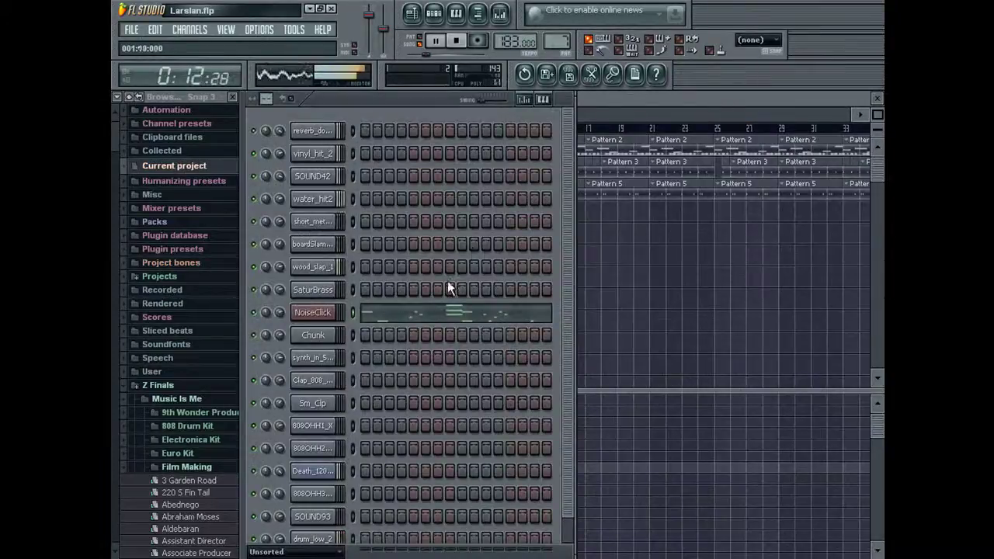
click(450, 312)
scroll(858, 118, down, 1)
drag(777, 273, 778, 293)
click(774, 558)
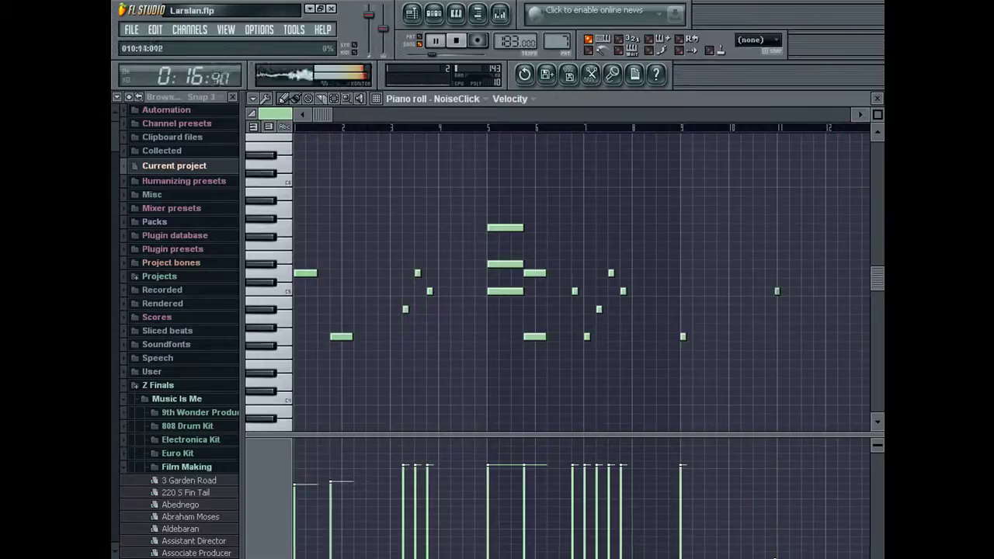
Step: Set the global snap to Line and move the bar 11 note to B4 at 011:09:000
click(751, 41)
click(750, 70)
drag(776, 292, 805, 302)
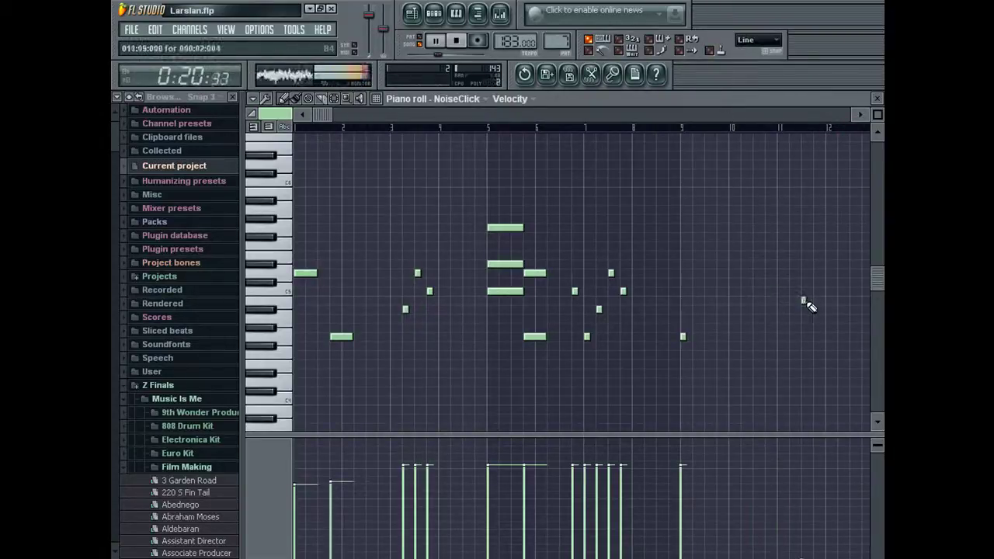
Step: View the mixer briefly, close it and return to the step sequencer
click(500, 14)
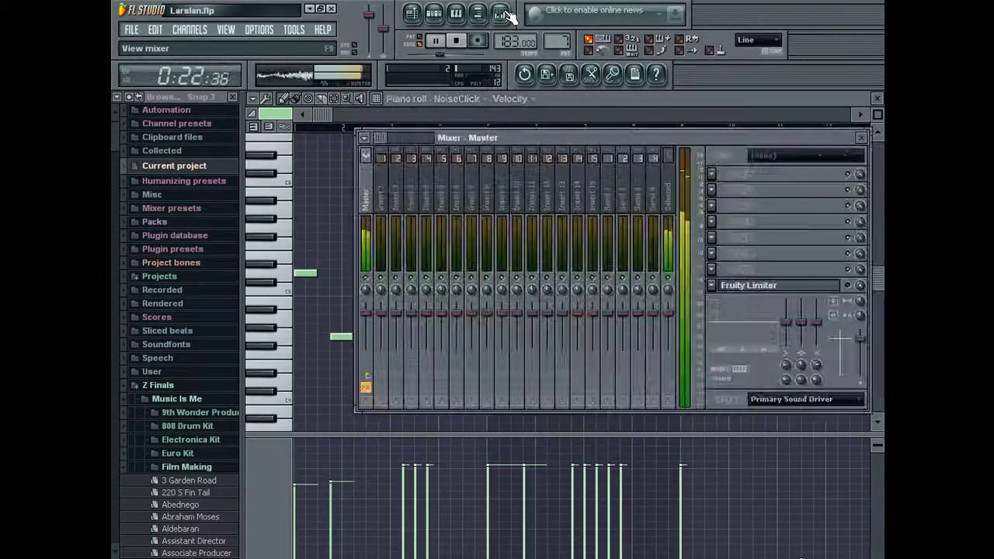
click(504, 14)
key(Escape)
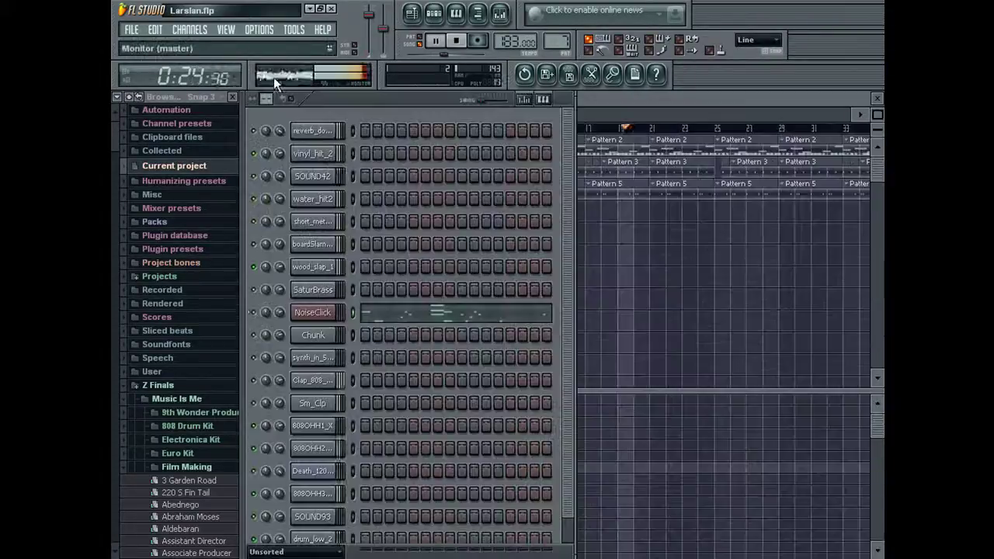
right_click(302, 312)
click(346, 324)
text(t)
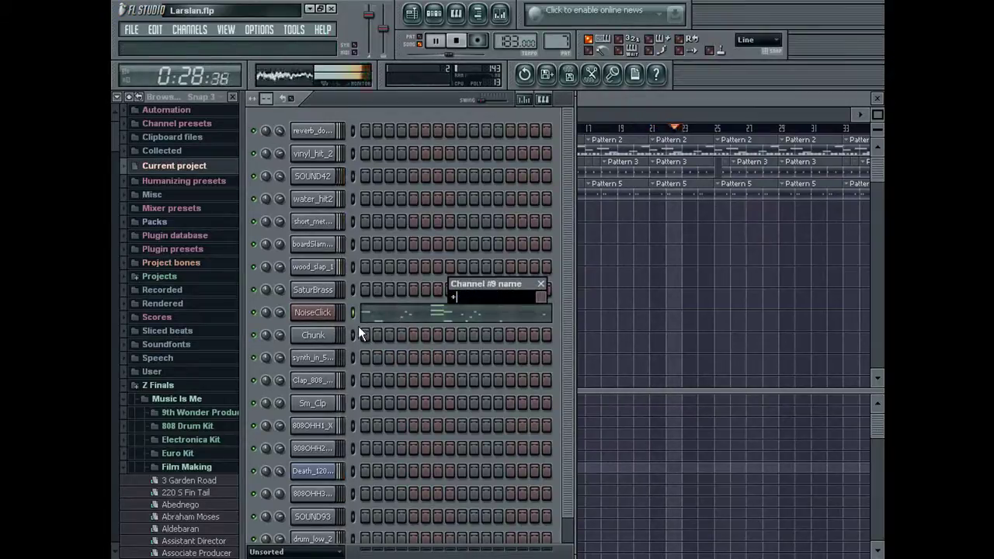
key(Escape)
right_click(328, 312)
click(372, 326)
key(Escape)
right_click(303, 268)
right_click(329, 296)
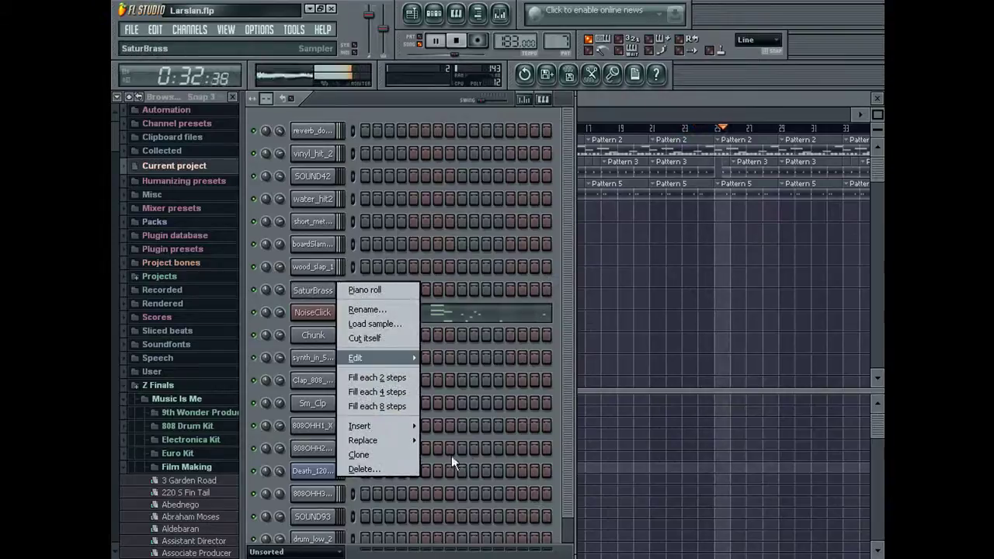
click(389, 466)
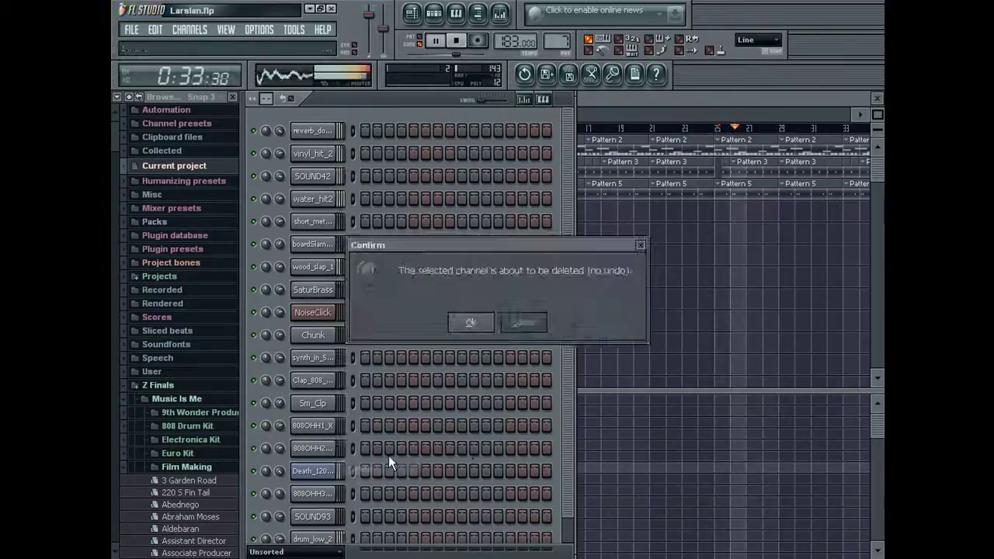
click(524, 321)
Step: Clone the NoiseClick channel with its Pattern 7 melody and name the copy NoiseClick
right_click(330, 291)
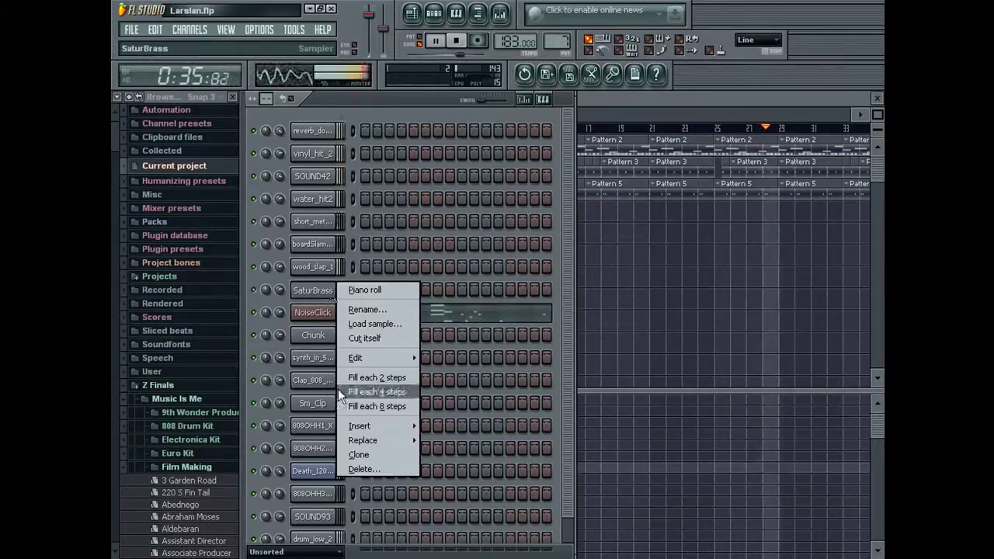
click(408, 450)
right_click(332, 316)
click(396, 334)
text(NoiseClick)
key(Return)
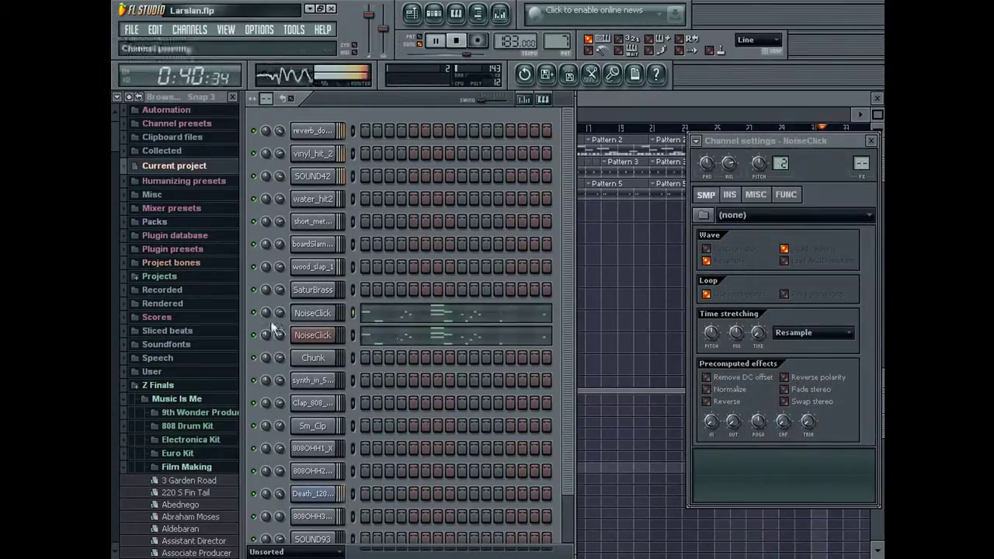
Step: Open the mixer, return to the step sequencer, and stop the song to switch to pattern mode
click(500, 14)
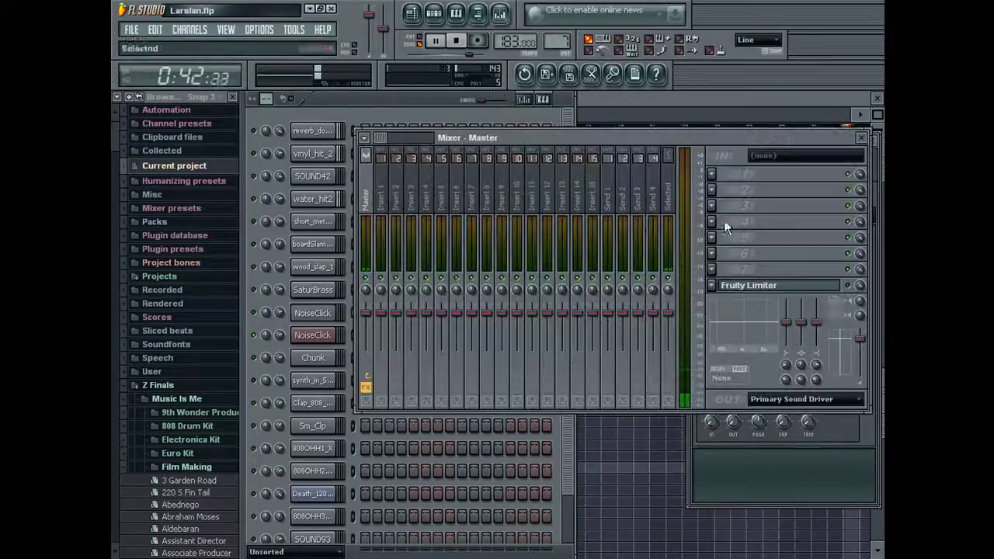
click(387, 106)
key(space)
click(416, 42)
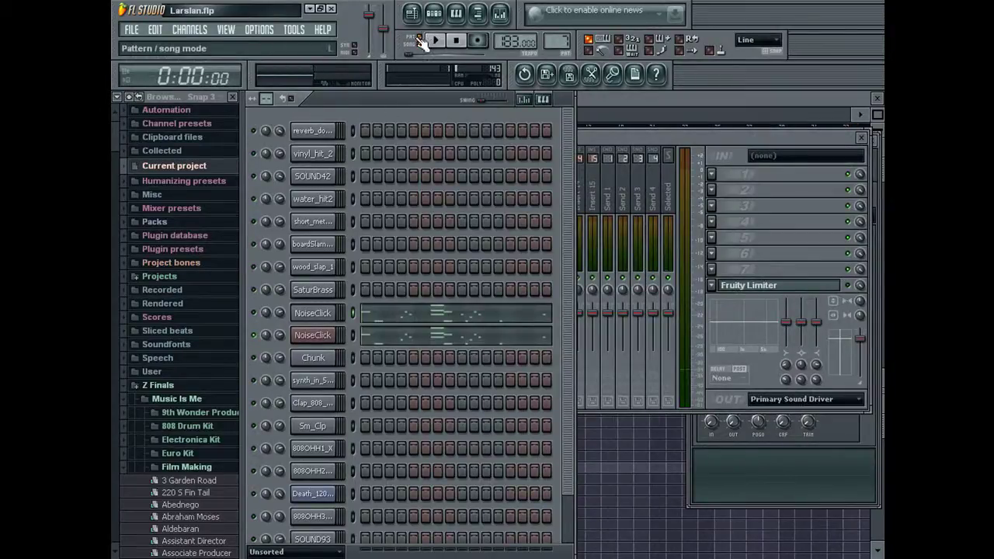
key(ctrl+r)
text(2)
key(BackSpace)
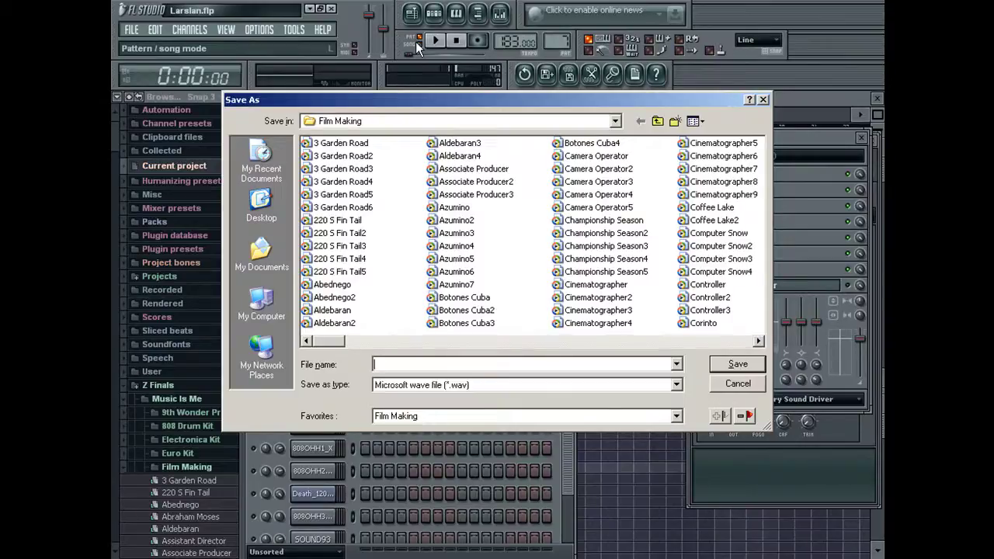
key(Escape)
Step: Export Pattern 7 as the wave file Larslan3 in the Film Making folder, without replacing Larslan or Larslan2
key(ctrl+r)
click(740, 364)
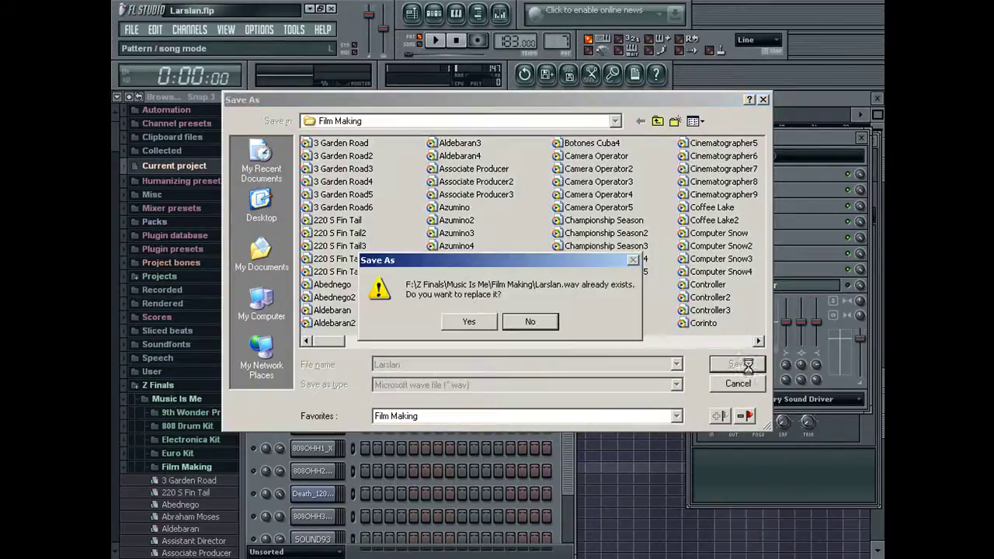
click(529, 321)
text(2)
key(Return)
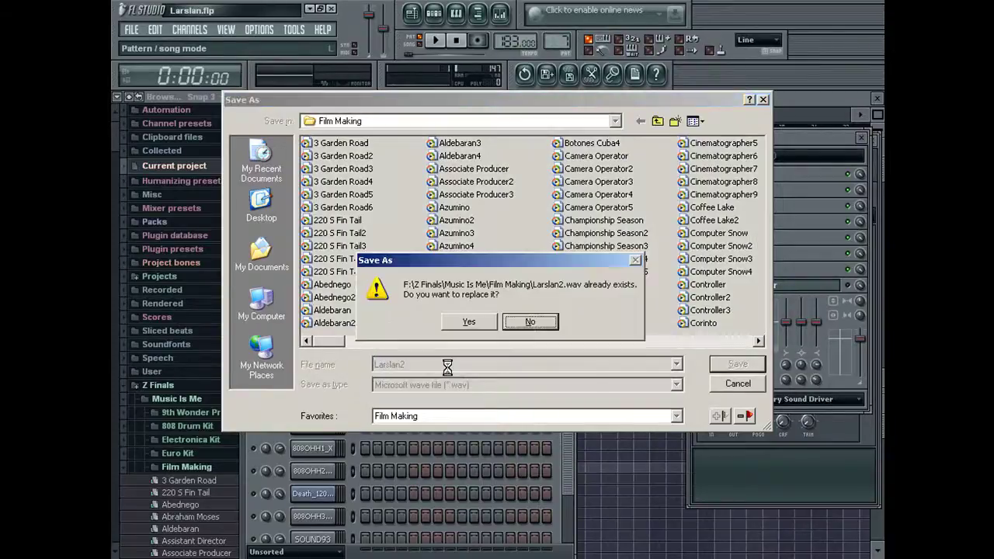
click(529, 323)
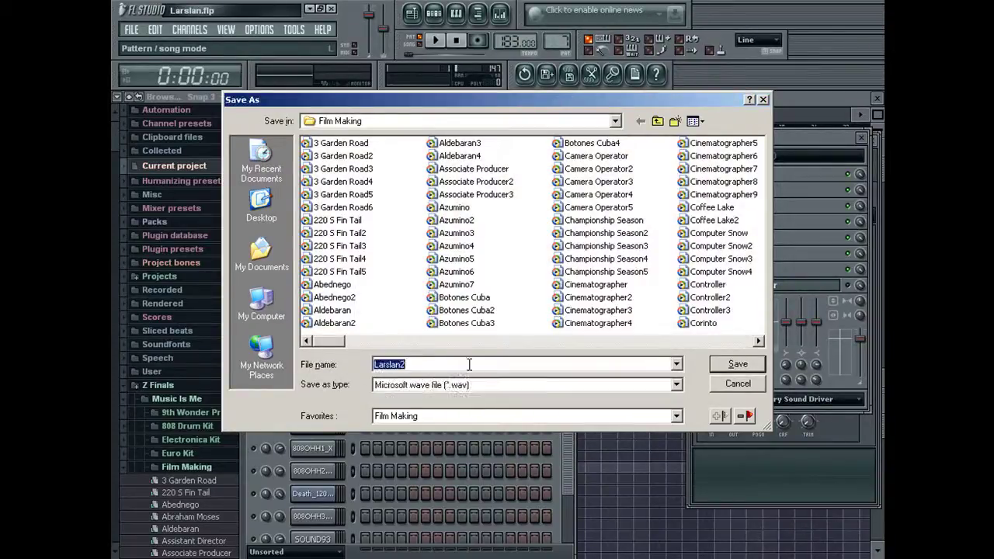
key(BackSpace)
text(3)
key(Return)
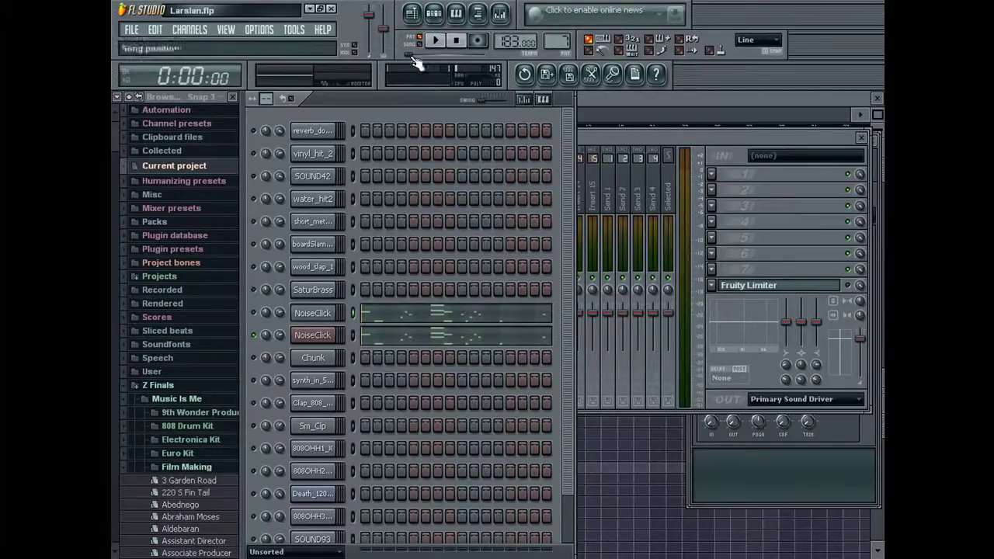
Step: Place the Larslan3 audio clip at bar 1 of the playlist beneath Larslan2 and remove the Pattern 7 clip
key(F5)
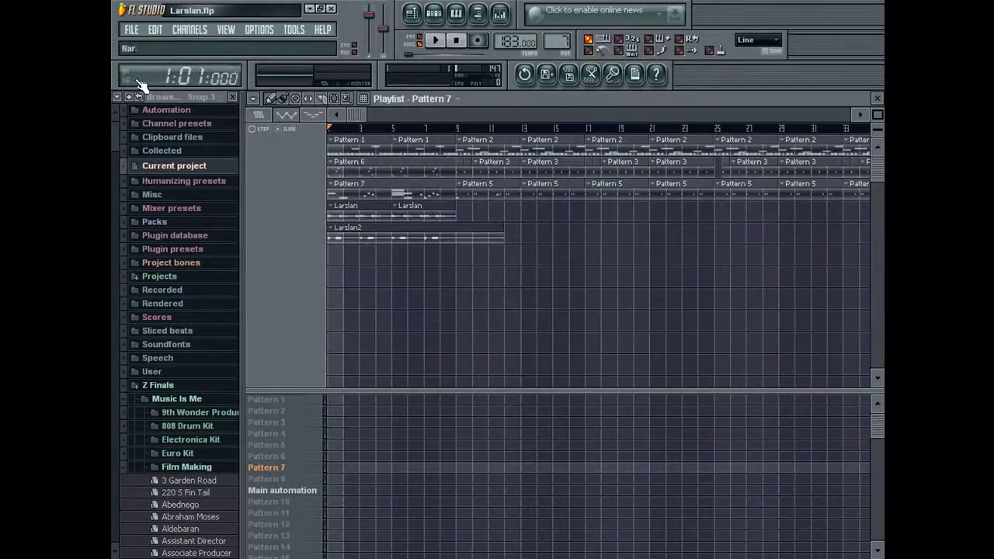
drag(115, 109, 370, 207)
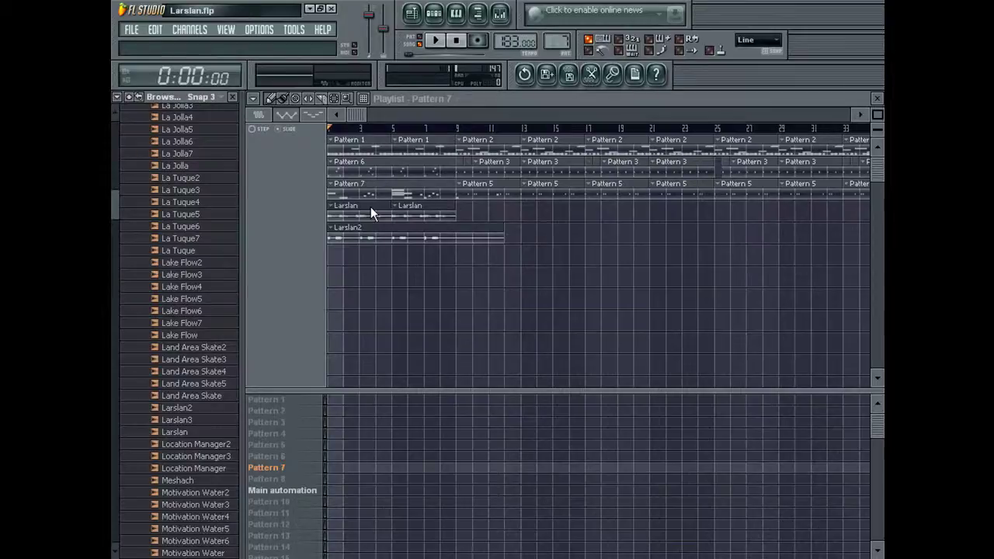
drag(183, 420, 316, 248)
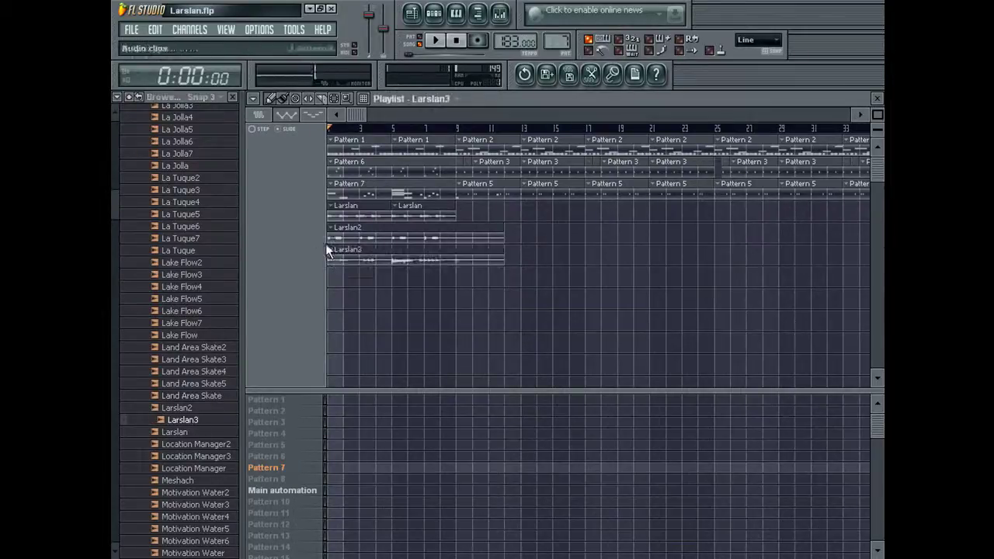
right_click(383, 191)
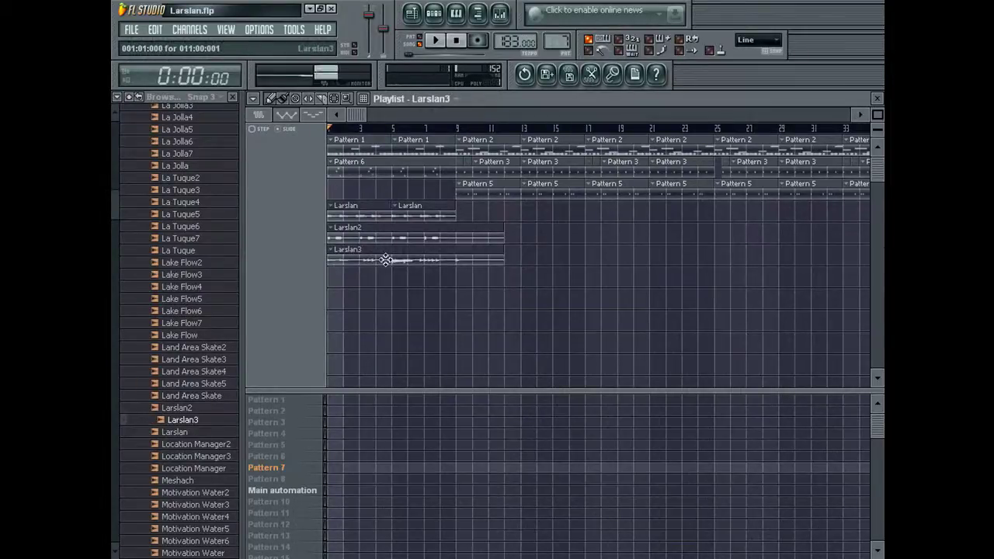
key(F5)
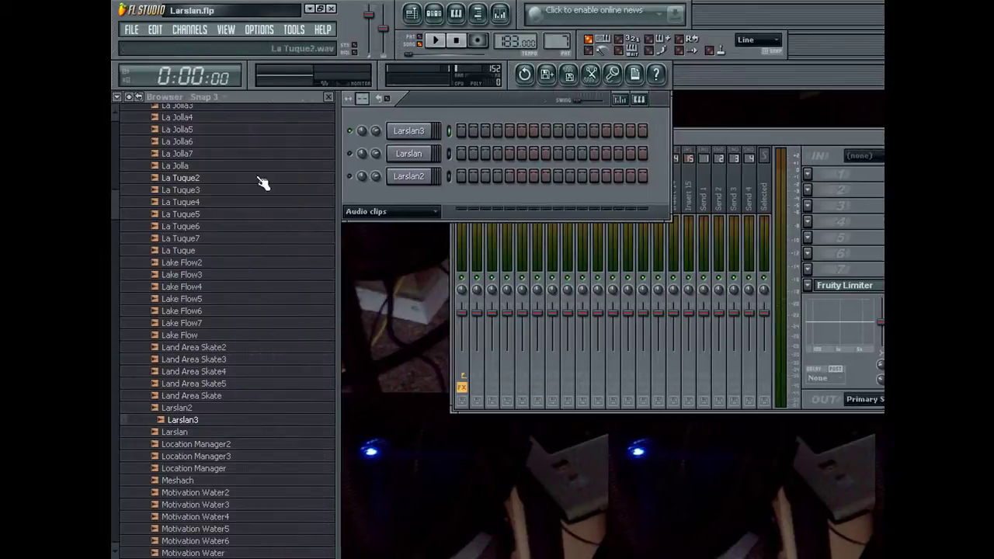
Step: Unmute the Larslan and Larslan2 audio clip channels and narrow the browser
right_click(264, 178)
click(343, 137)
right_click(356, 154)
click(345, 163)
drag(345, 163, 276, 195)
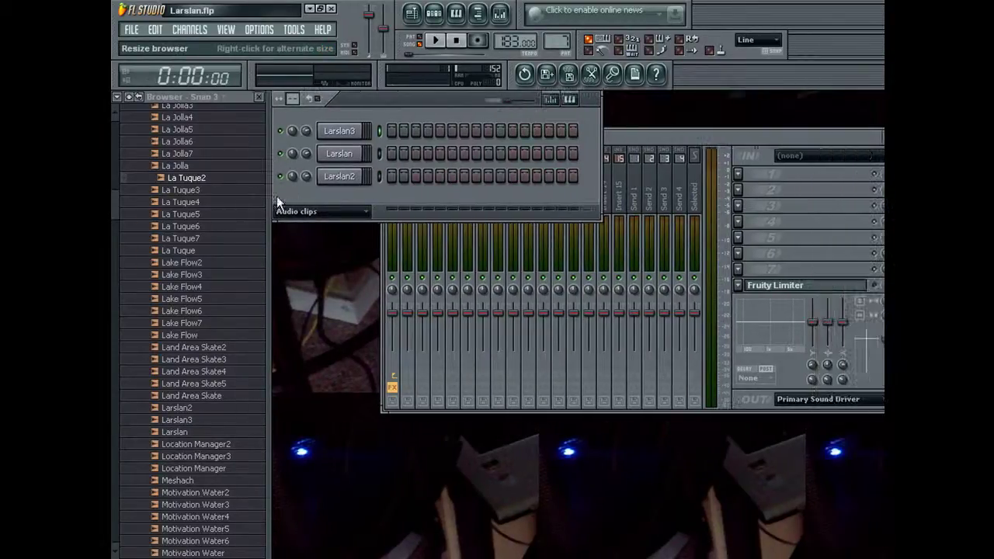
Step: Set the channel filter to All and play the song from the start
click(317, 213)
click(316, 226)
key(space)
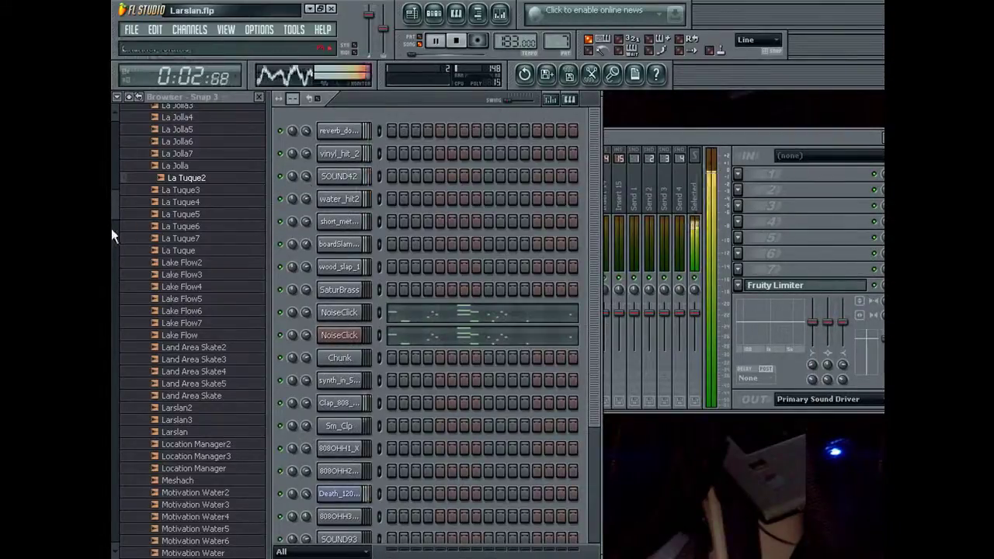
Step: Cut the notes from the lower NoiseClick channel
click(329, 339)
click(326, 339)
key(ctrl+x)
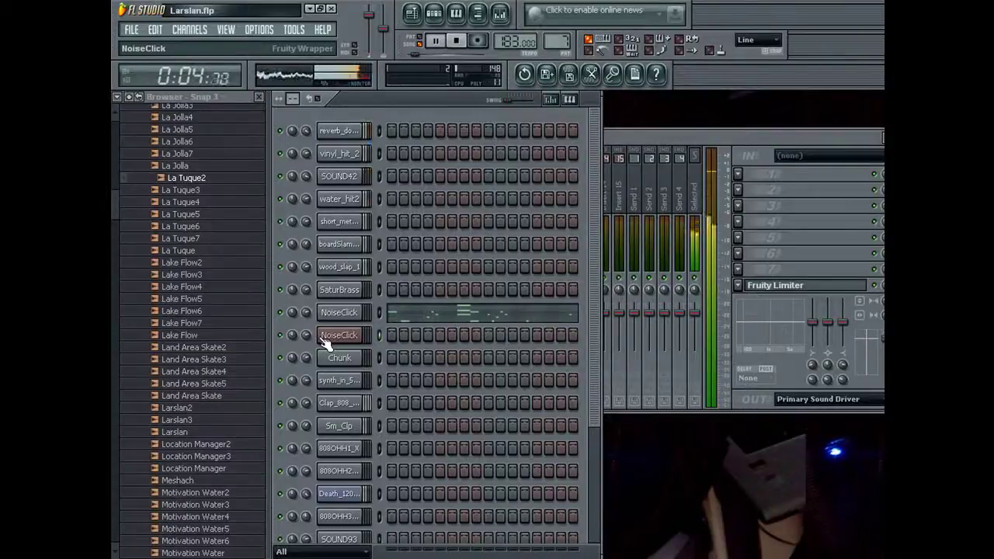
Step: Open the lower NoiseClick channel's GTG WS 2 synth and set its root note between C5 and C6 during playback
click(326, 339)
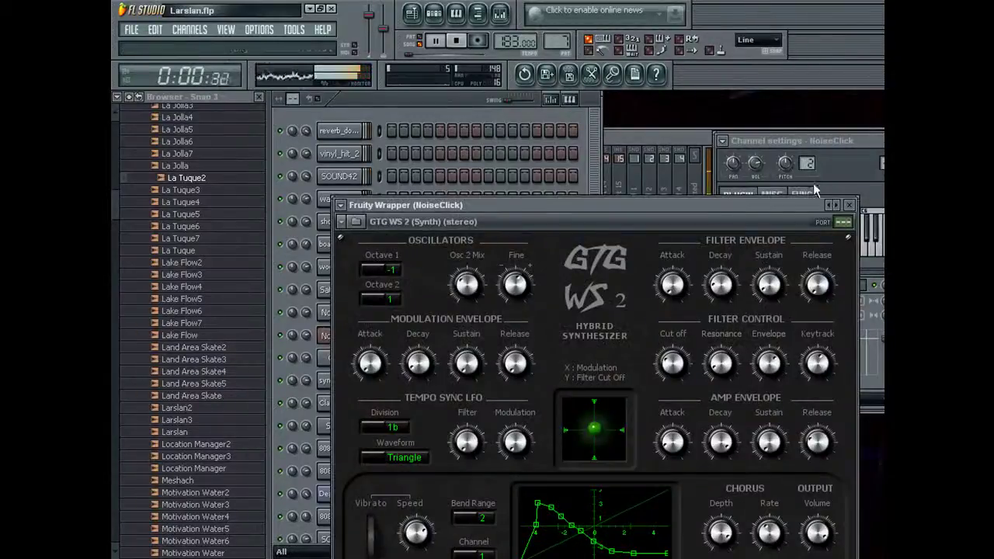
key(space)
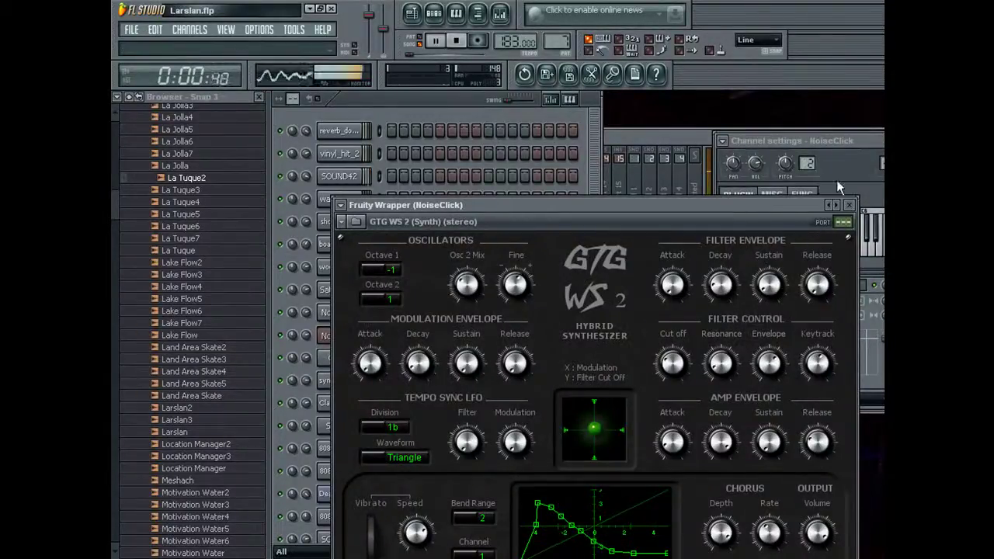
click(819, 181)
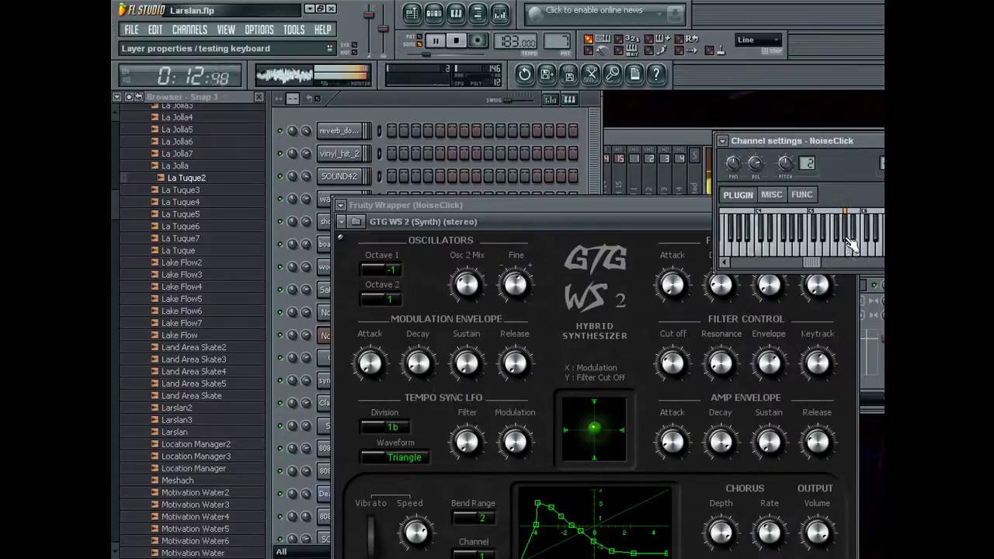
Step: Audition the synth presets HybridBass, HybridGuitar and PhaedraBass against the song, settling on XY Saturator to try on the test keyboard
click(687, 221)
click(837, 205)
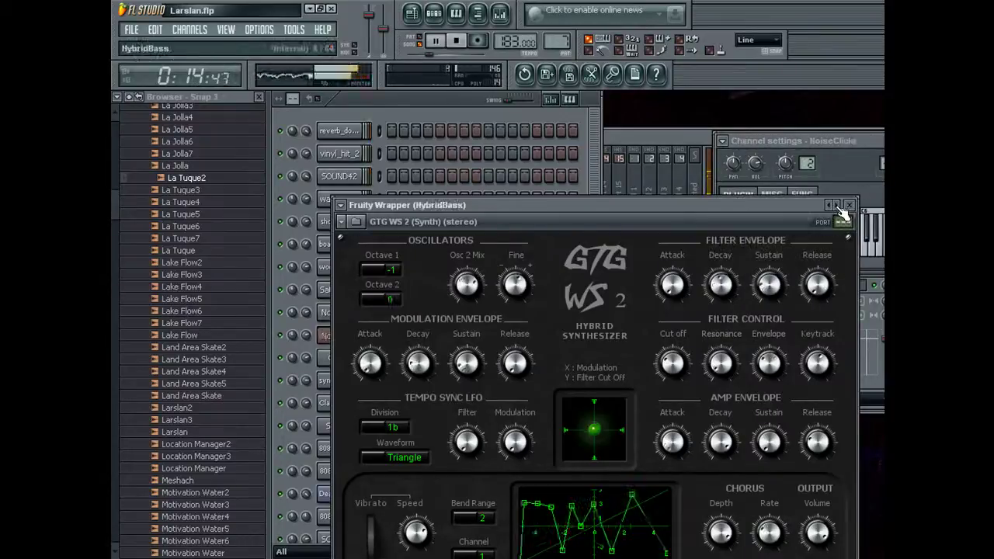
key(space)
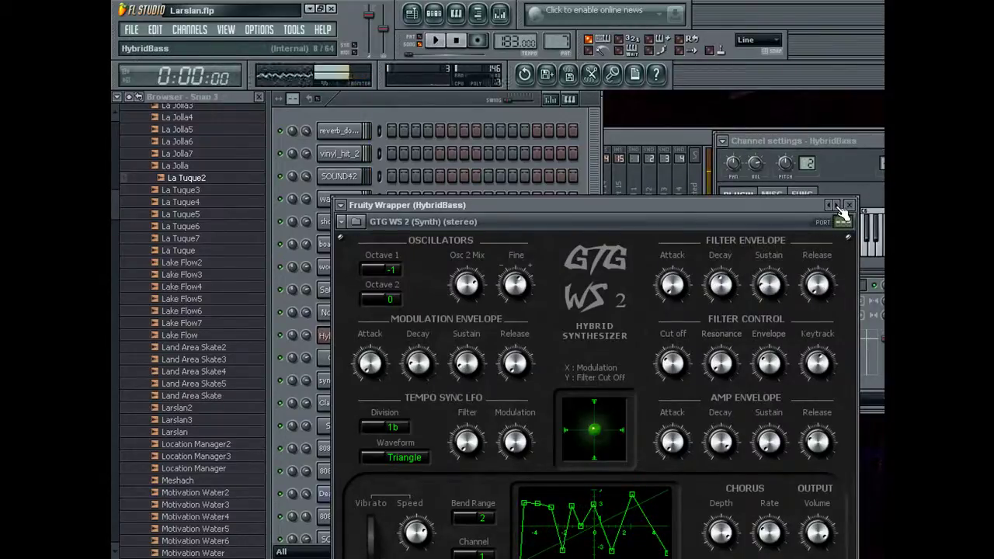
click(837, 205)
key(space)
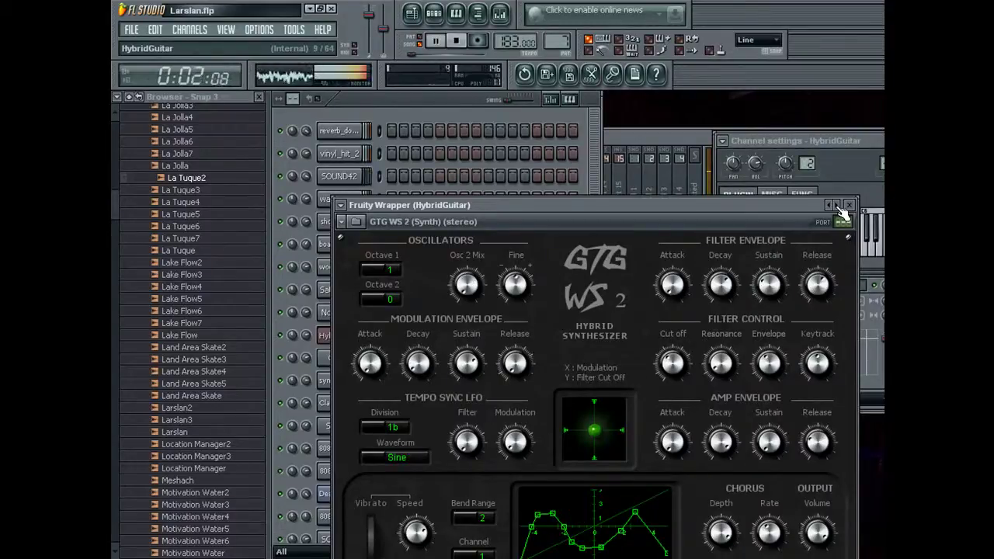
click(837, 205)
click(836, 205)
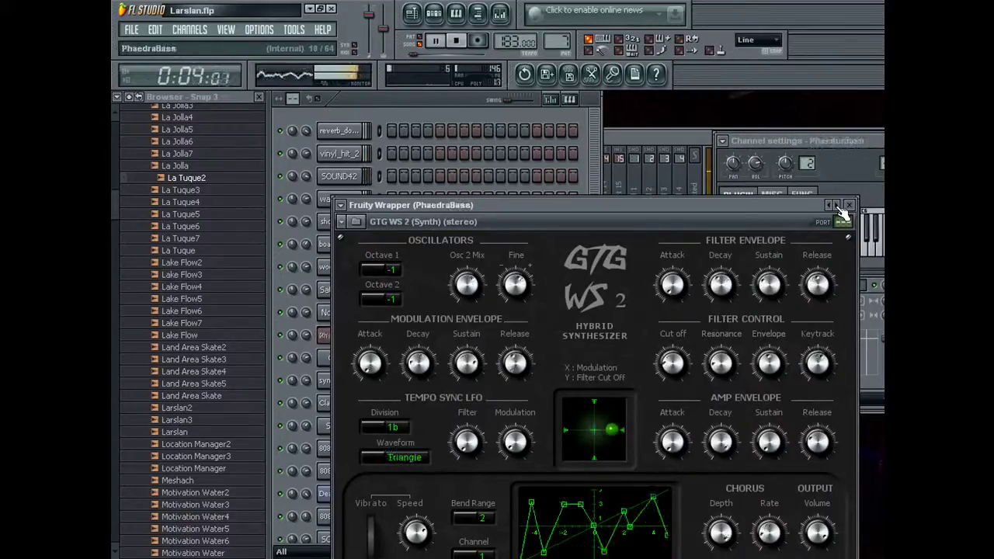
click(830, 205)
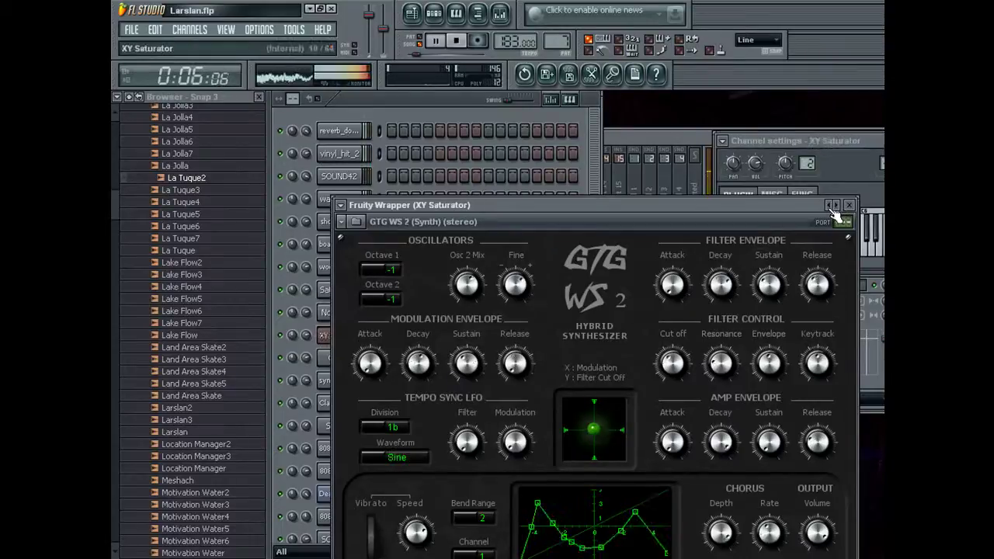
click(758, 161)
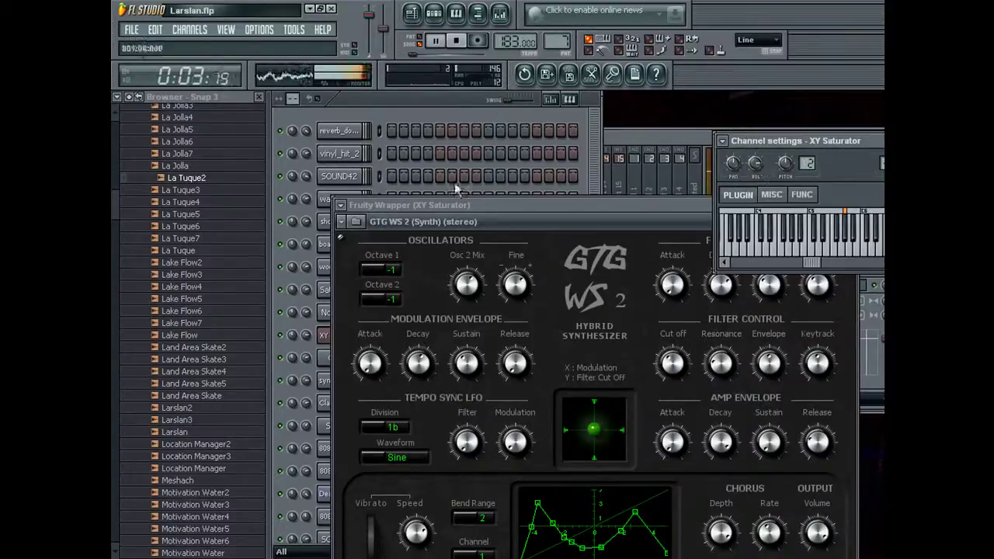
Step: Audition further synth presets from PhaedraBass through Hybrid 3, XY Modulator, Hybrid 4 and Flunck, and load Slapped
click(579, 223)
click(839, 209)
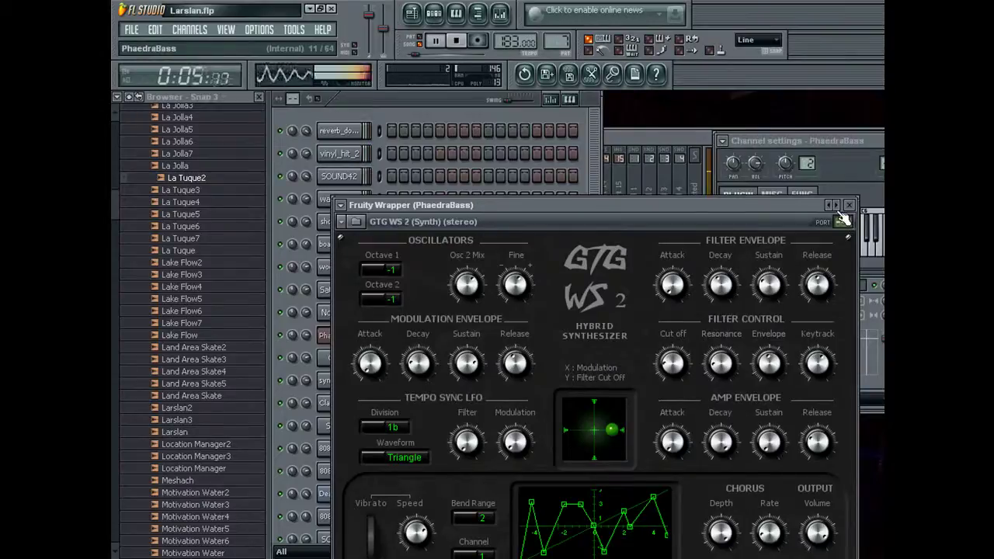
click(838, 210)
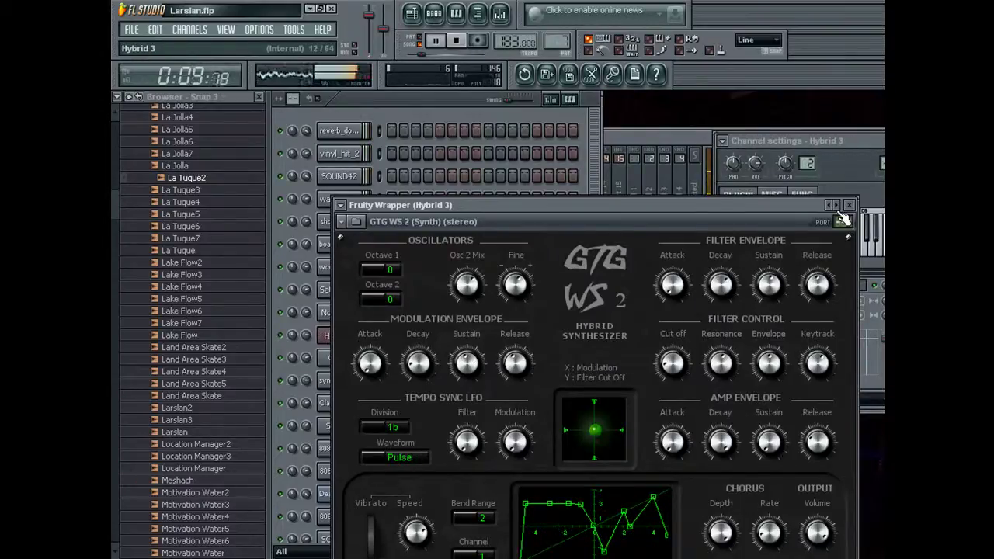
click(838, 206)
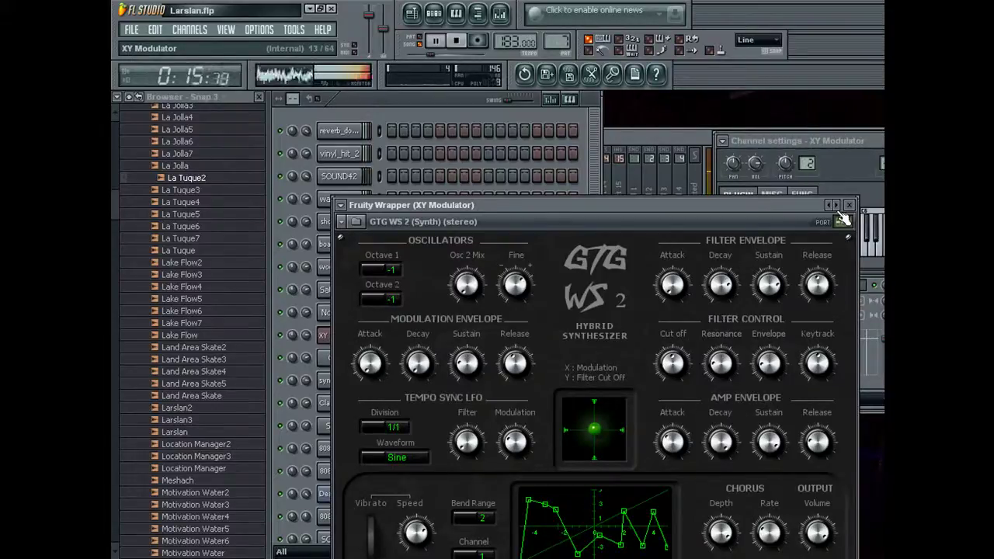
click(837, 206)
click(836, 205)
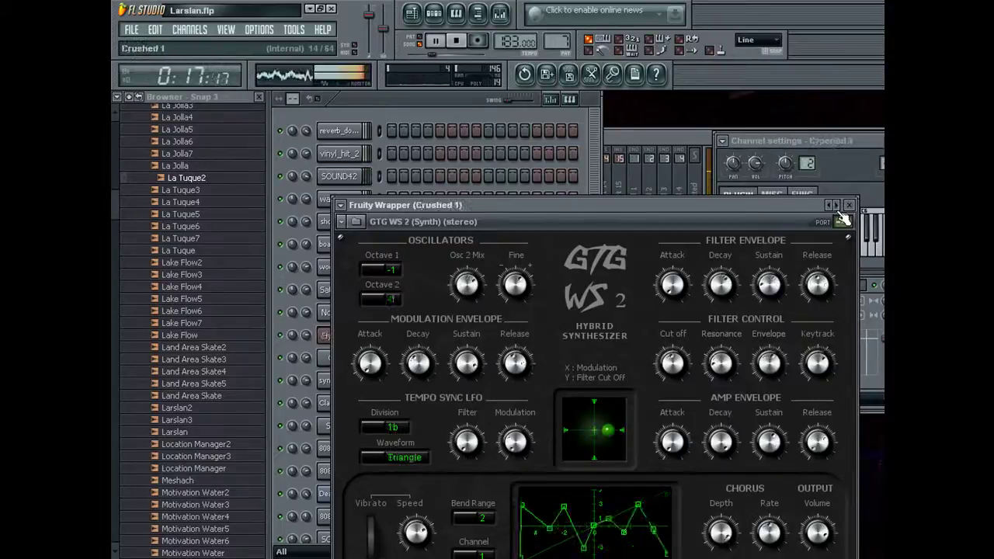
click(836, 206)
click(837, 206)
click(836, 206)
click(837, 206)
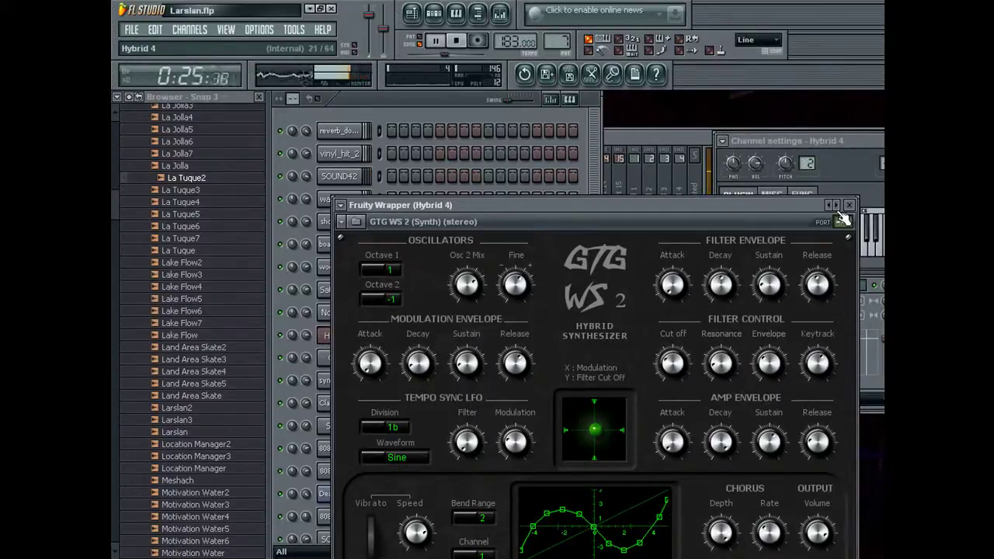
click(836, 206)
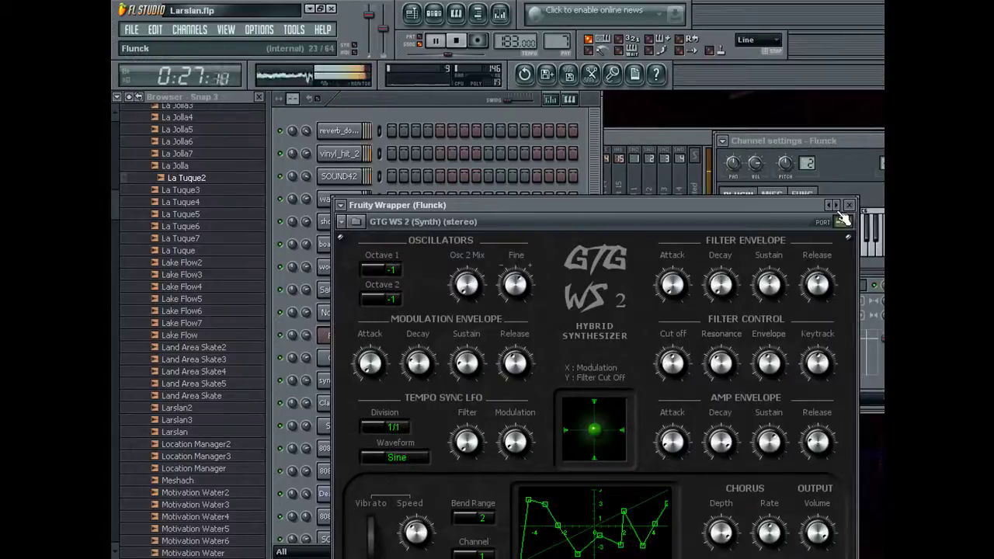
click(836, 206)
Step: Move the Slapped channel's root note down to just below C5 on its keyboard
click(833, 181)
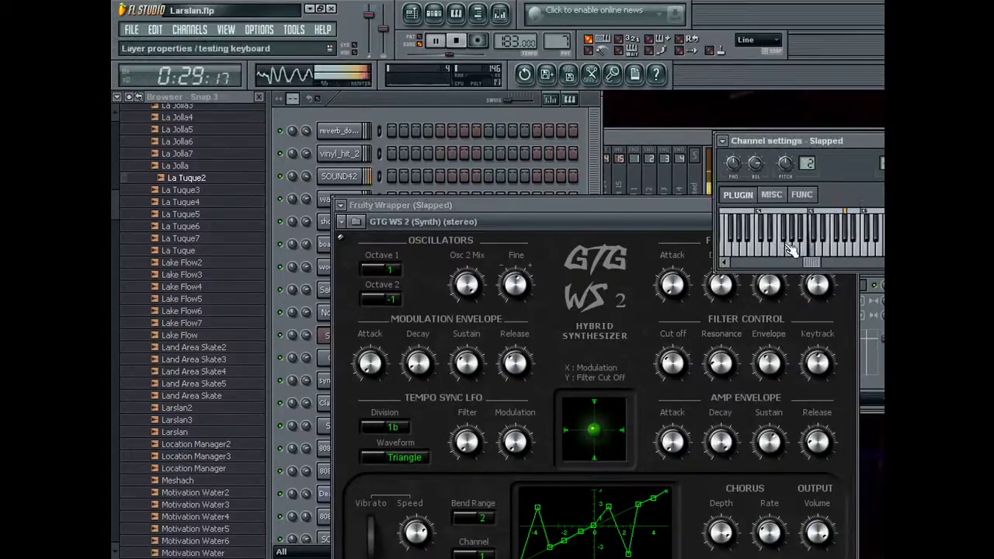
click(709, 218)
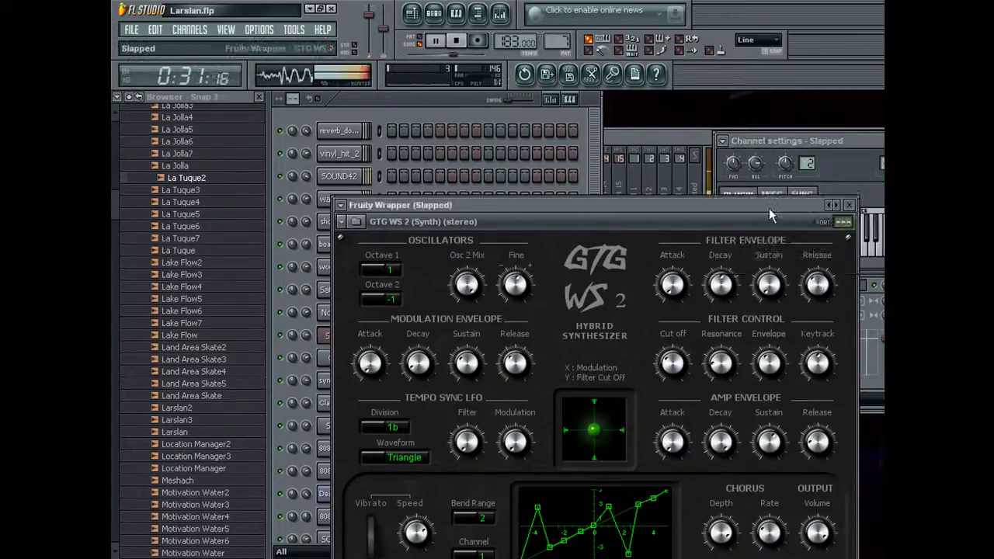
click(836, 189)
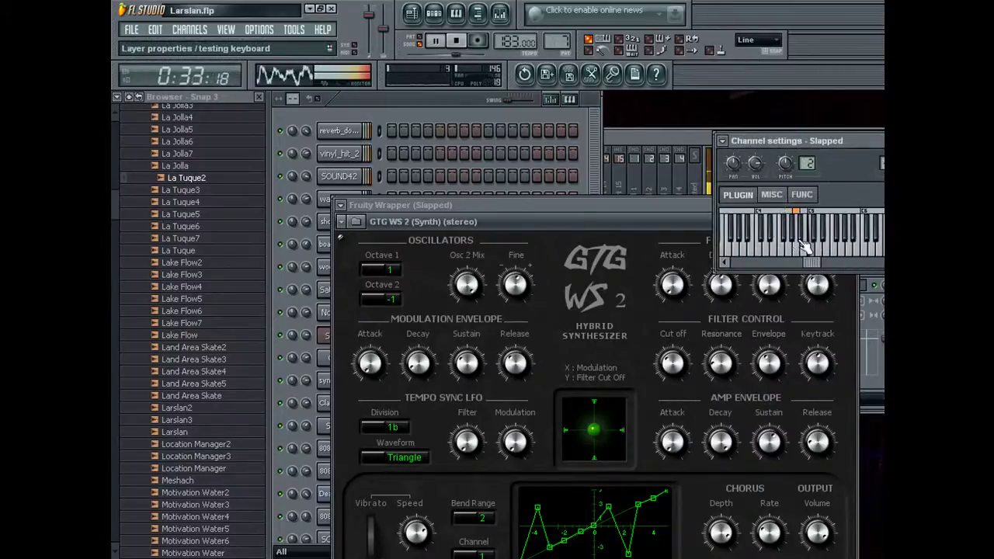
Step: Audition the presets Digital Bass 1 and Digital Bass 2 on the Slapped channel's synth and load ModTrumpet 1
click(681, 203)
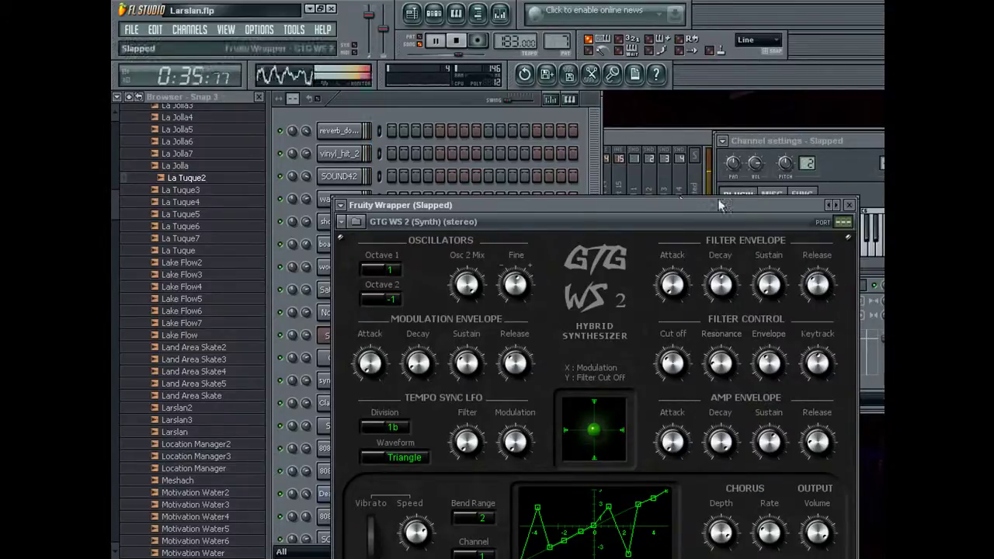
click(836, 205)
click(835, 205)
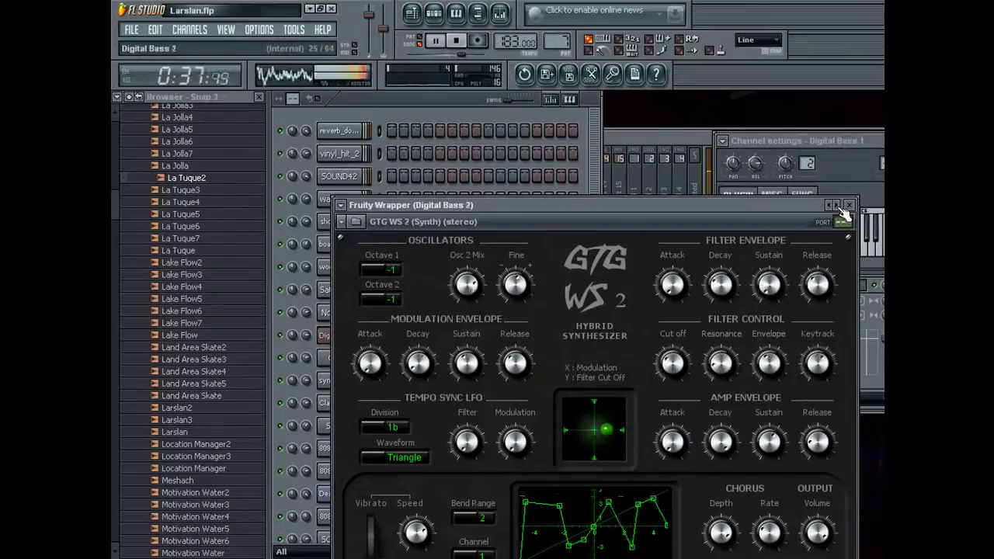
click(839, 206)
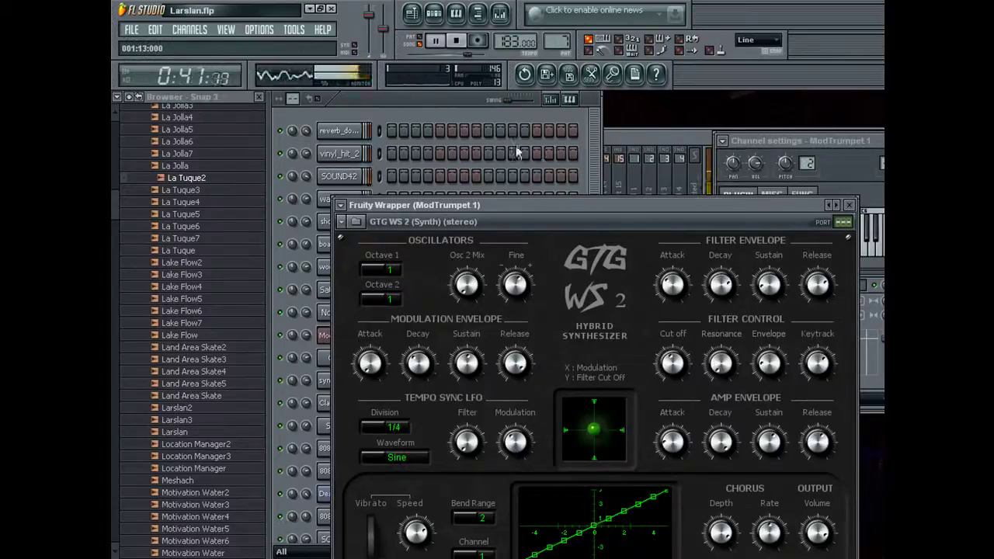
click(430, 107)
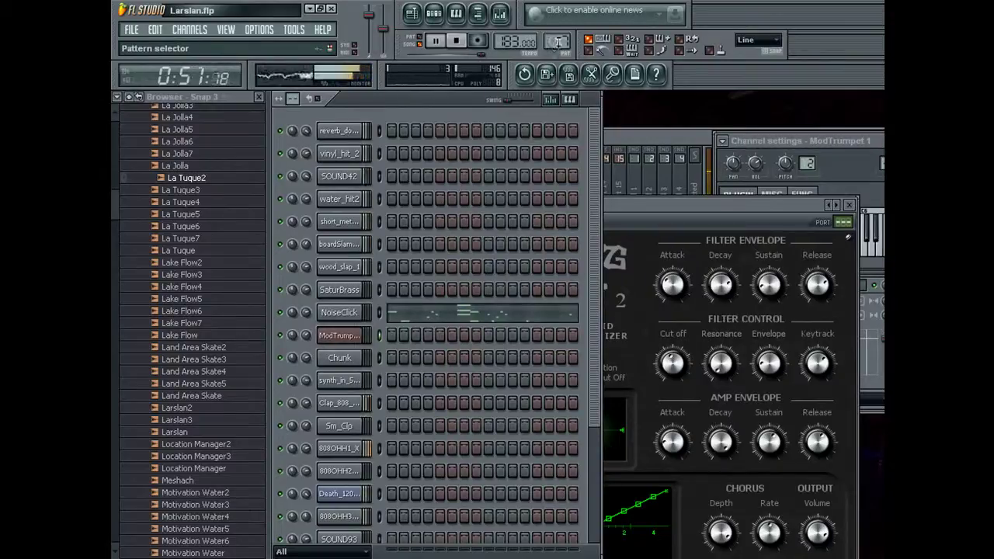
Step: Switch to pattern 8 and place a G5 note at the start of bar 1 in the ModTrumpet 1 piano roll
drag(557, 44, 557, 36)
click(456, 13)
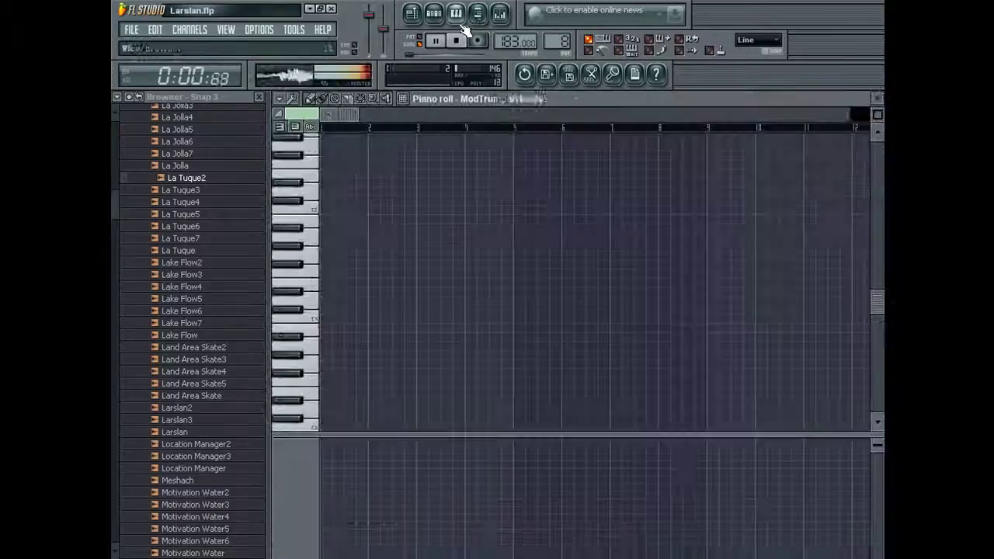
scroll(329, 220, up, 5)
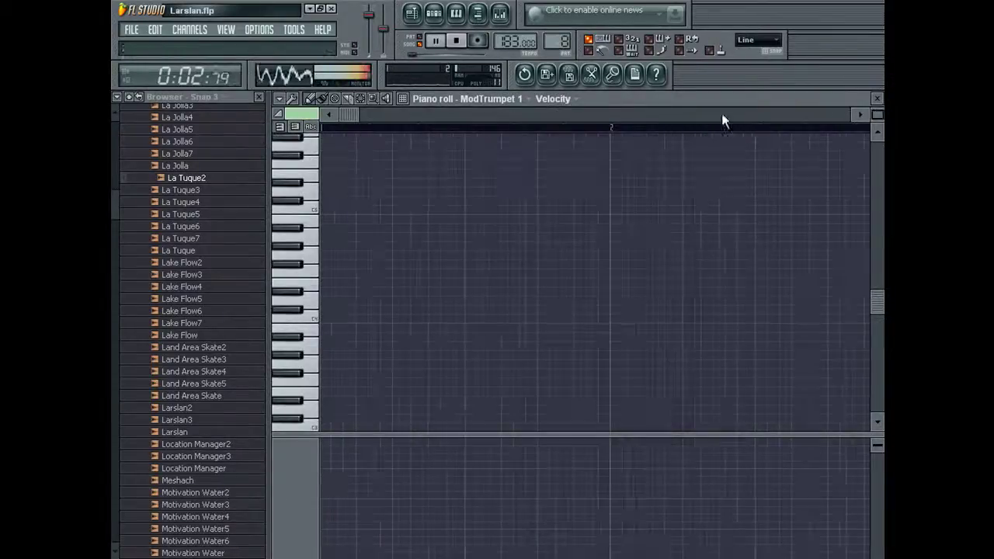
click(342, 148)
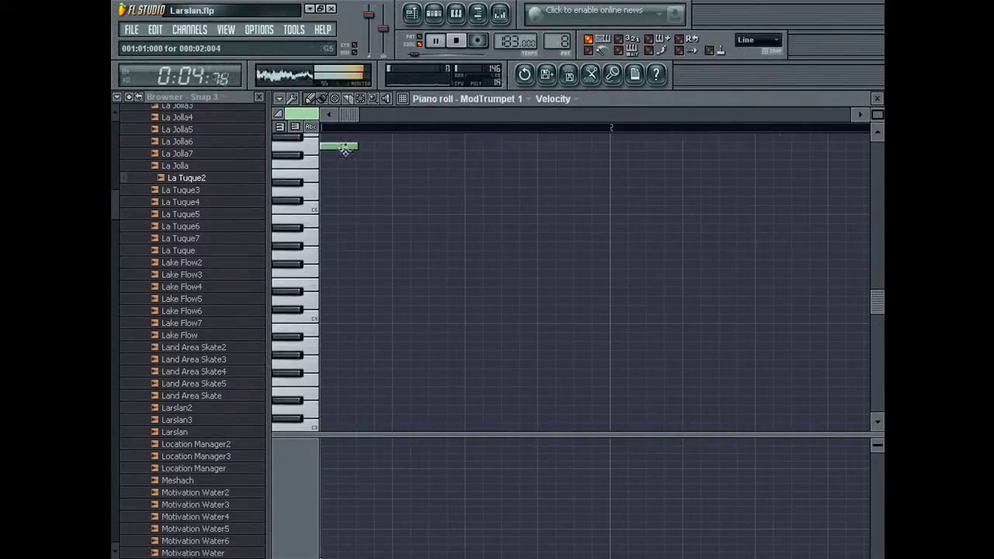
double_click(343, 148)
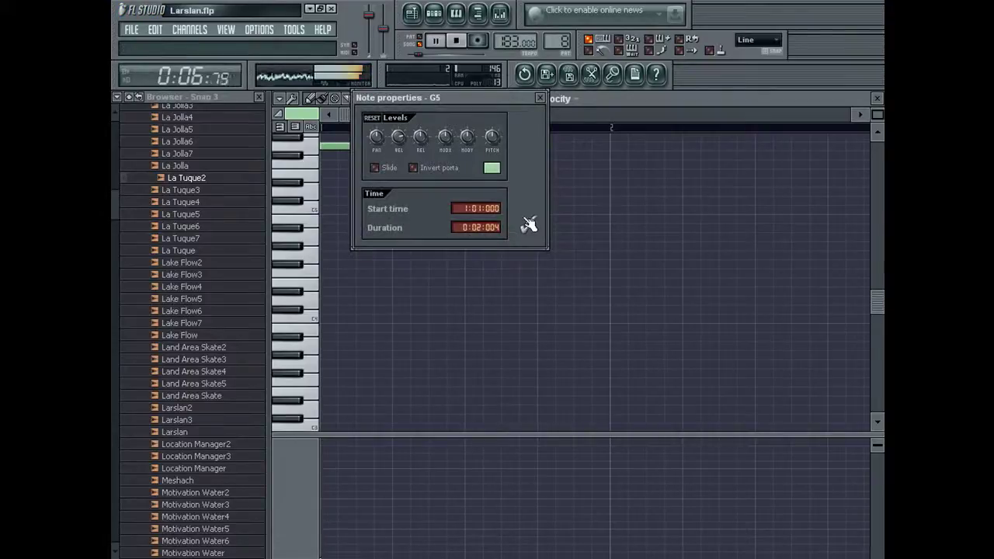
key(Escape)
Step: Add G5 notes of the same length at the start of bars 2 and 3 for ModTrumpet 1
click(615, 156)
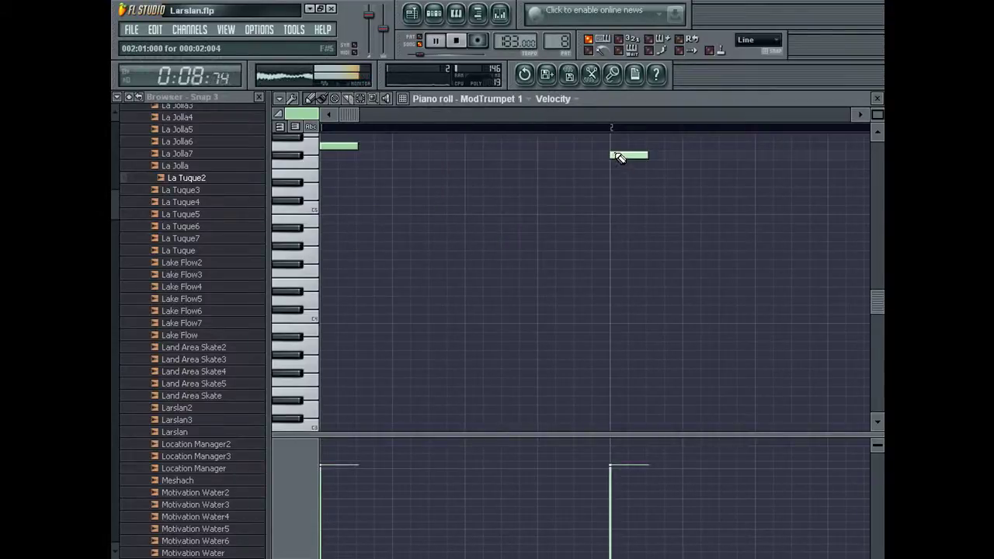
right_click(614, 158)
click(613, 159)
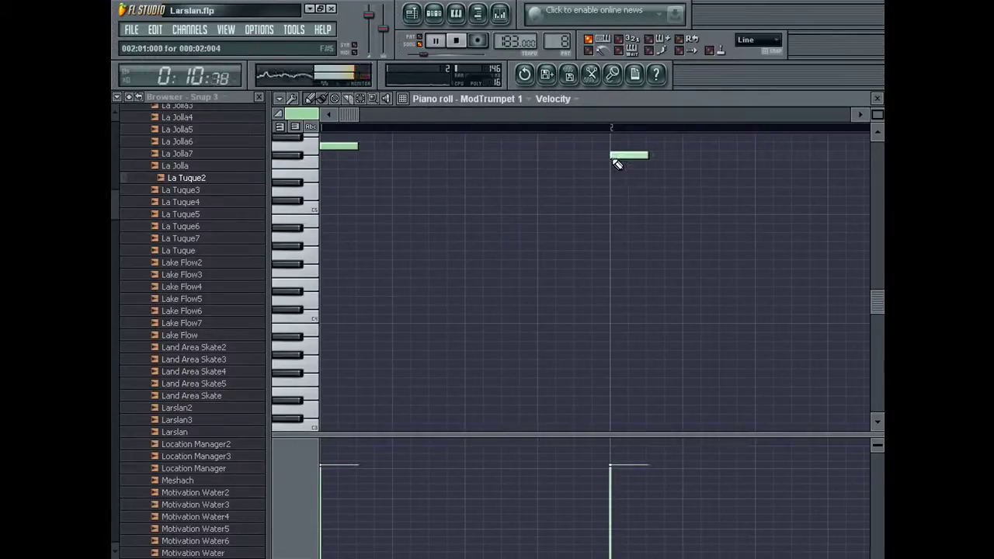
drag(619, 157, 622, 150)
drag(828, 147, 869, 157)
drag(724, 115, 464, 131)
right_click(677, 146)
click(703, 156)
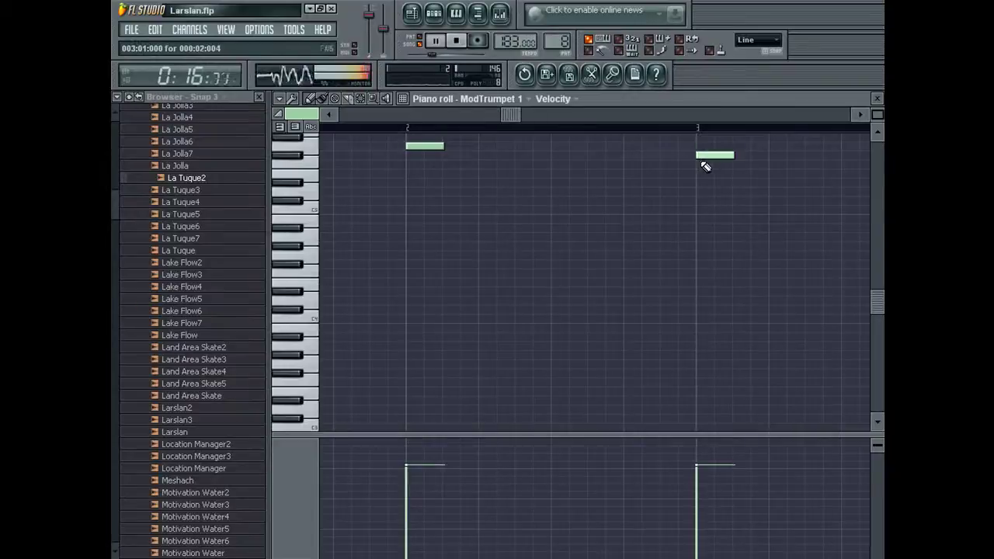
drag(707, 156, 706, 151)
key(Escape)
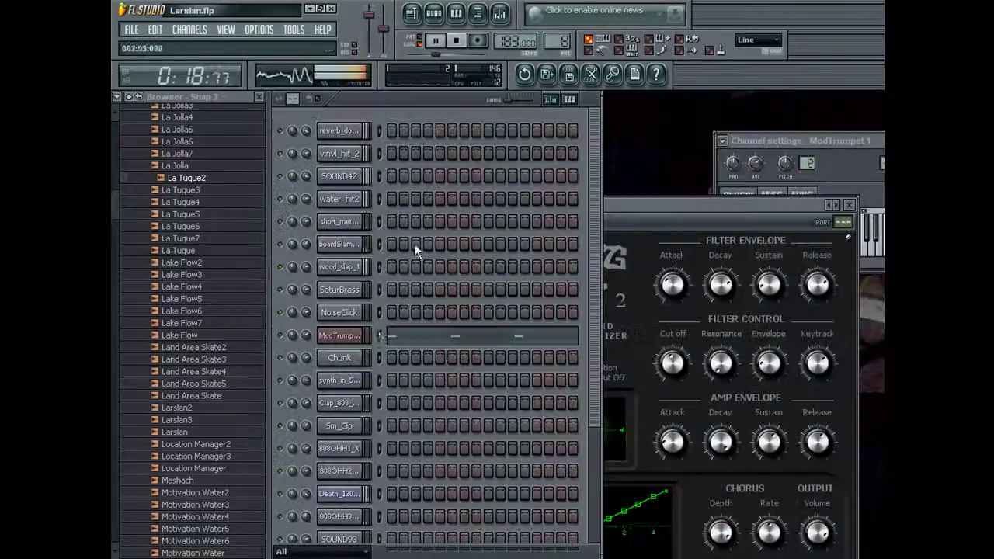
Step: Clone the ModTrumpet 1 channel and paste its copied notes into the duplicate channel
right_click(363, 342)
click(375, 350)
key(ctrl+c)
key(Escape)
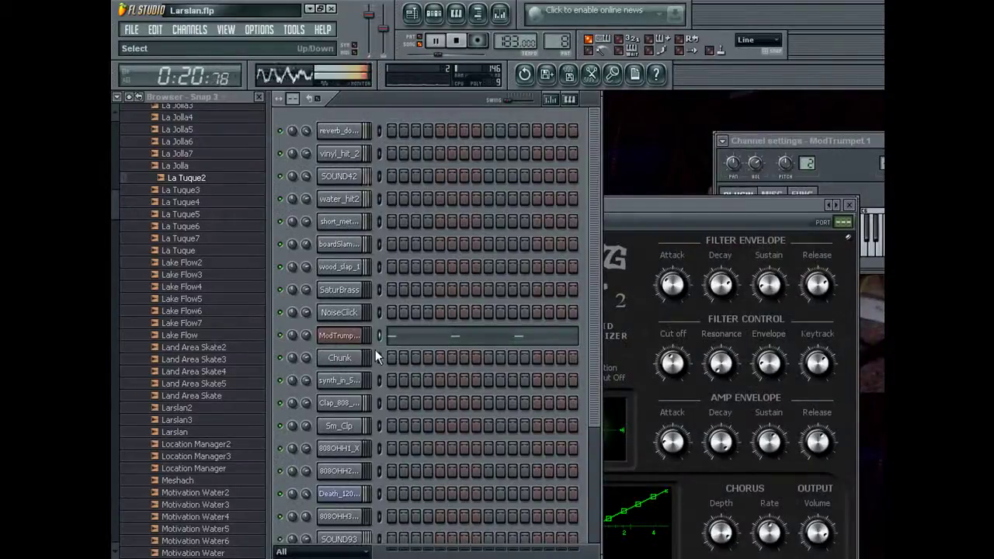
right_click(350, 322)
click(374, 475)
right_click(356, 341)
click(398, 351)
key(ctrl+v)
key(Return)
key(ctrl+v)
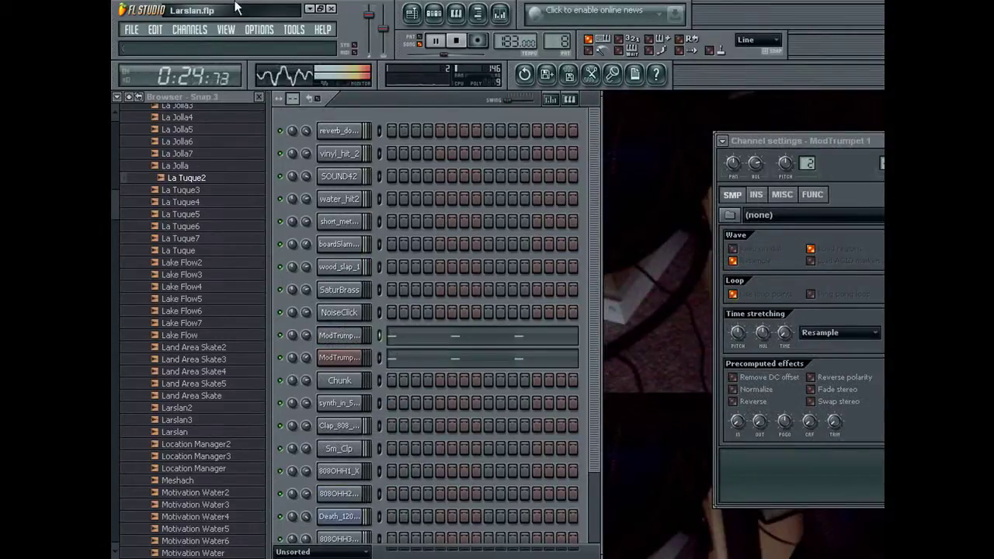
Step: Move all playlist clips eight bars later so the existing arrangement starts at bar 9
click(412, 13)
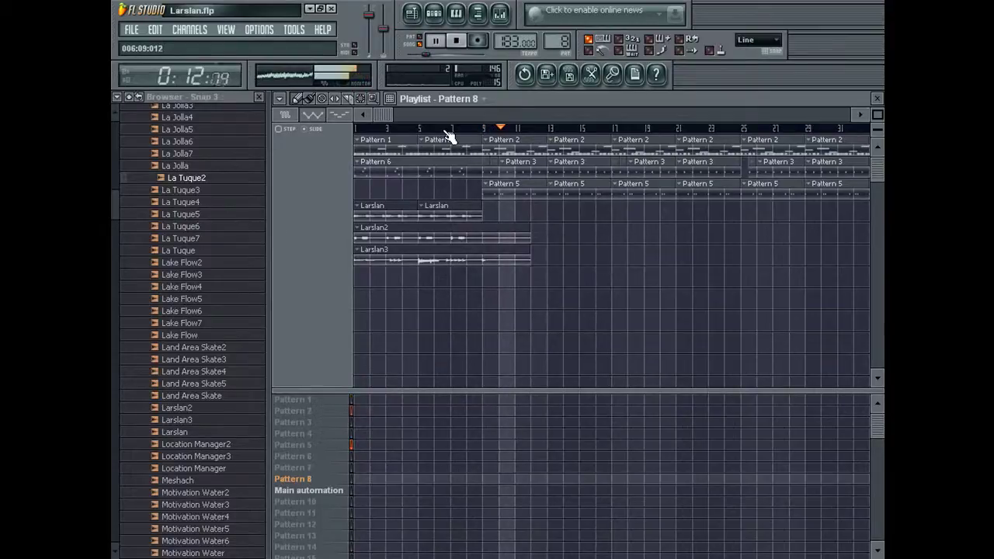
scroll(514, 264, down, 2)
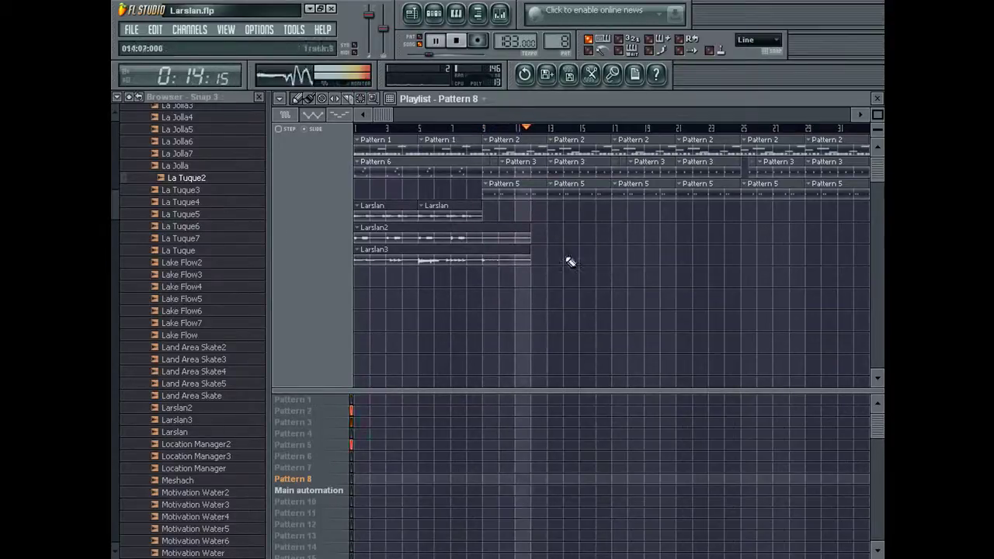
scroll(568, 268, up, 2)
drag(387, 115, 240, 156)
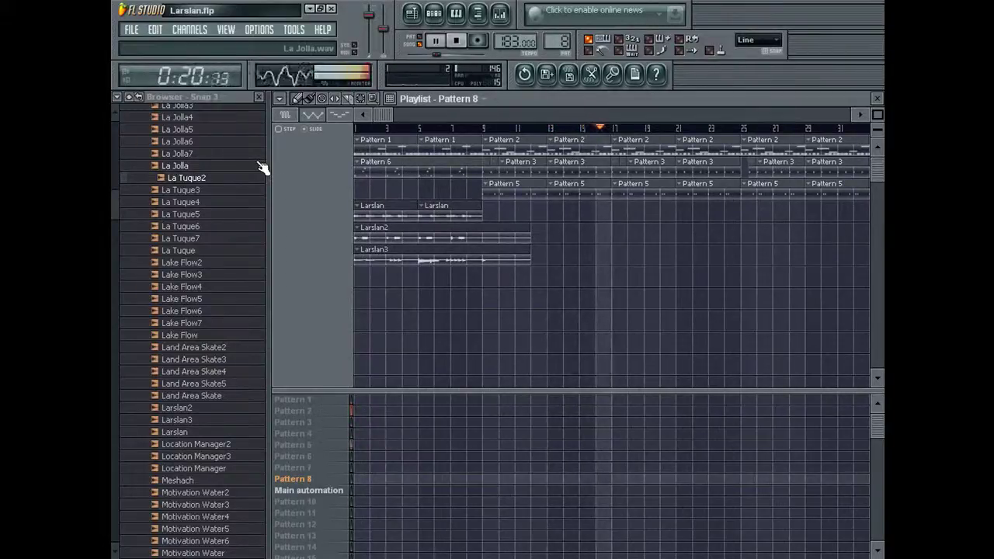
click(238, 155)
scroll(233, 156, up, 20)
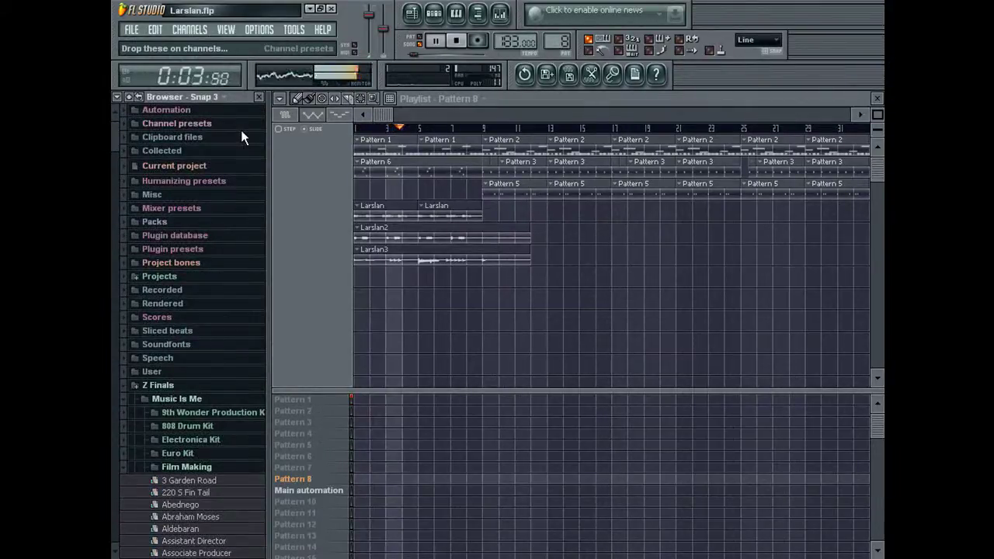
key(ctrl+a)
drag(387, 144, 501, 143)
Step: Fill the empty intro with Pattern 1 clips at bars 1 and 5 on the first playlist track
ctrl+click(397, 164)
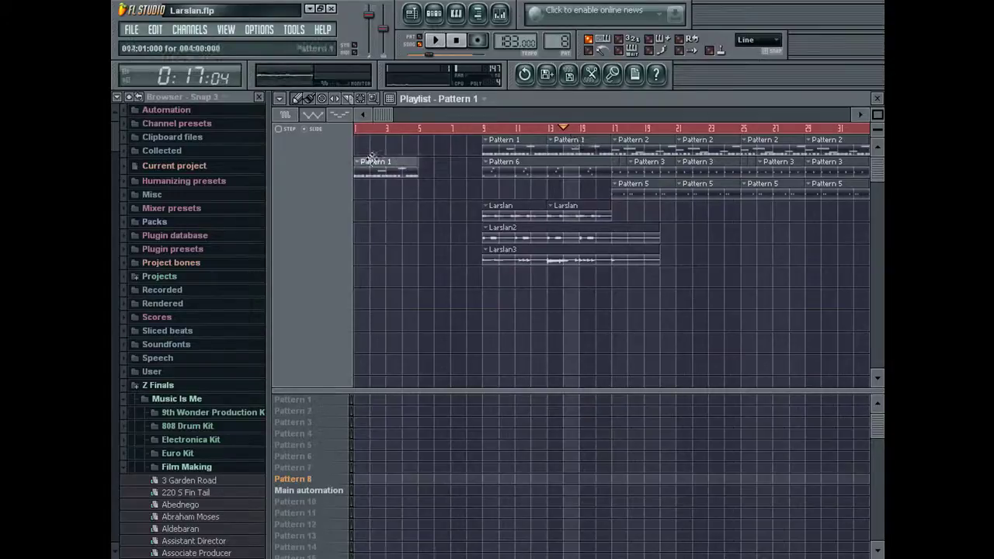
drag(502, 143, 389, 143)
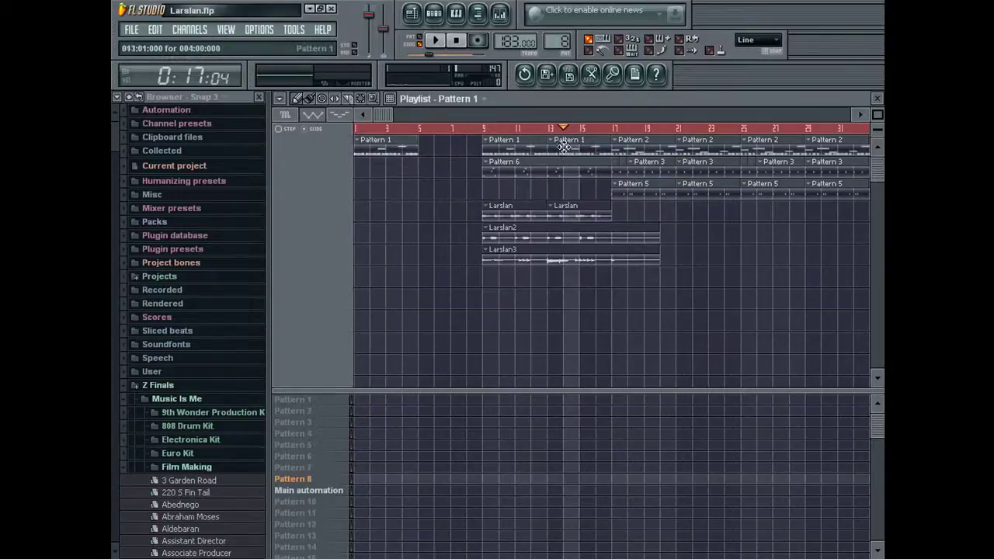
click(439, 155)
key(space)
key(space)
click(414, 188)
right_click(434, 191)
drag(452, 144, 431, 149)
key(space)
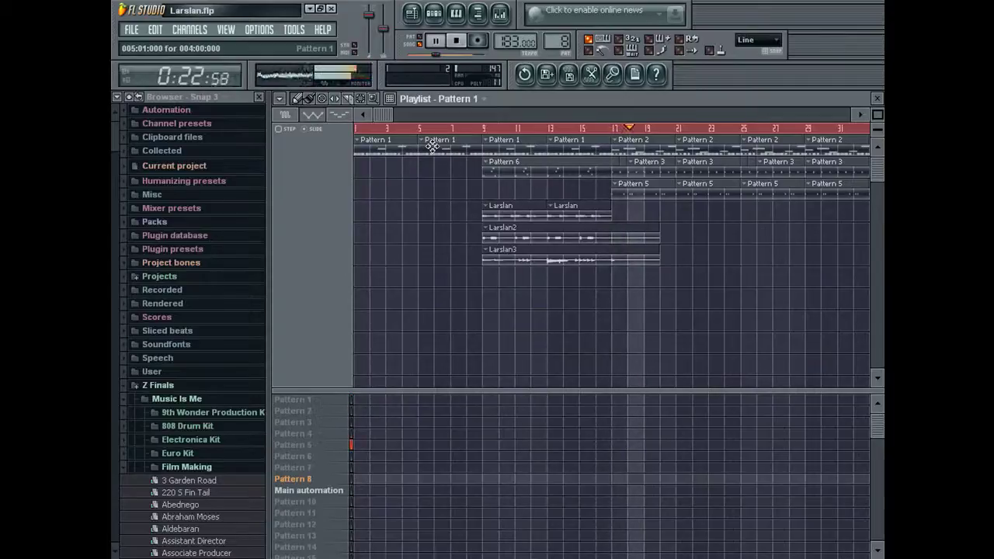
Step: Select the Larslan3 clip in the playlist, return to drawing mode and open Pattern 5 in the step sequencer
click(361, 99)
click(457, 139)
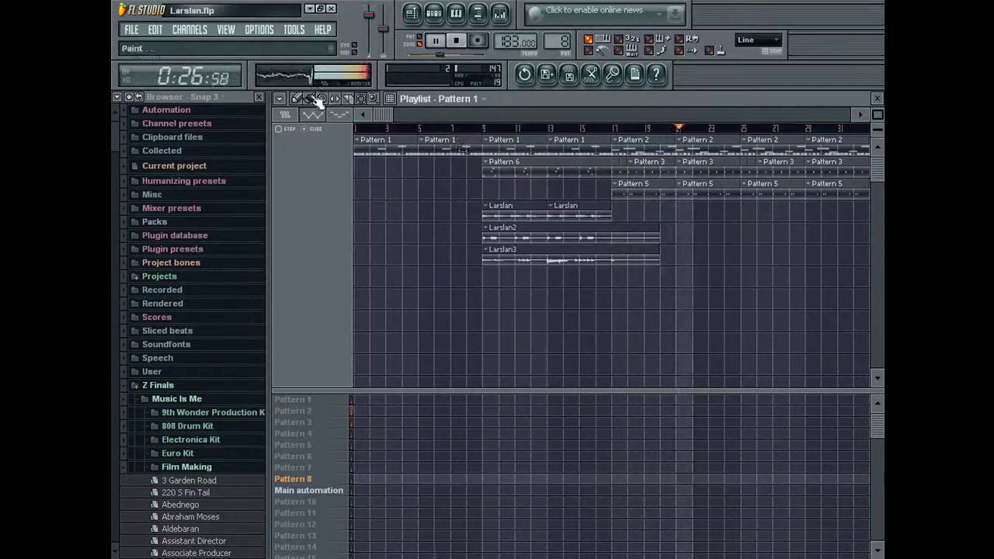
click(628, 249)
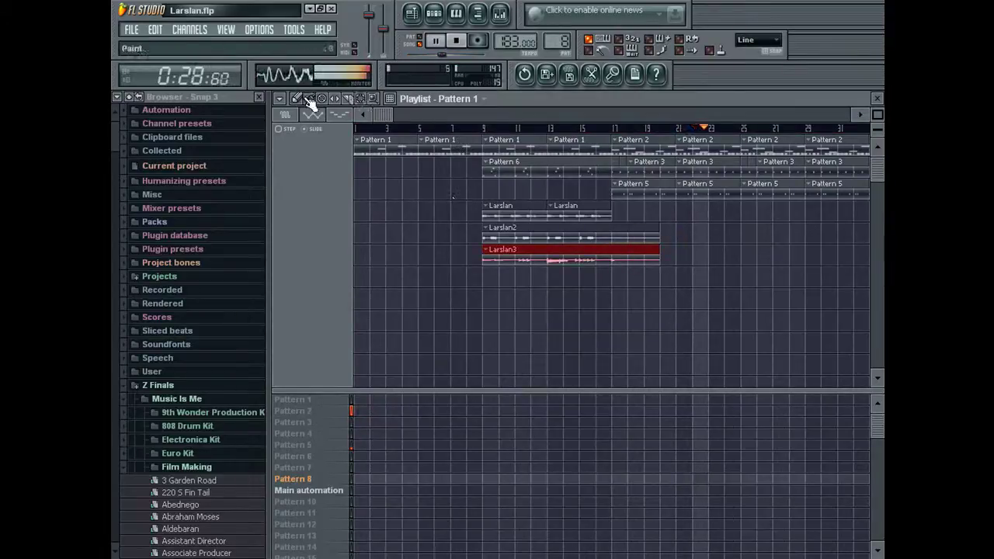
click(299, 99)
double_click(699, 193)
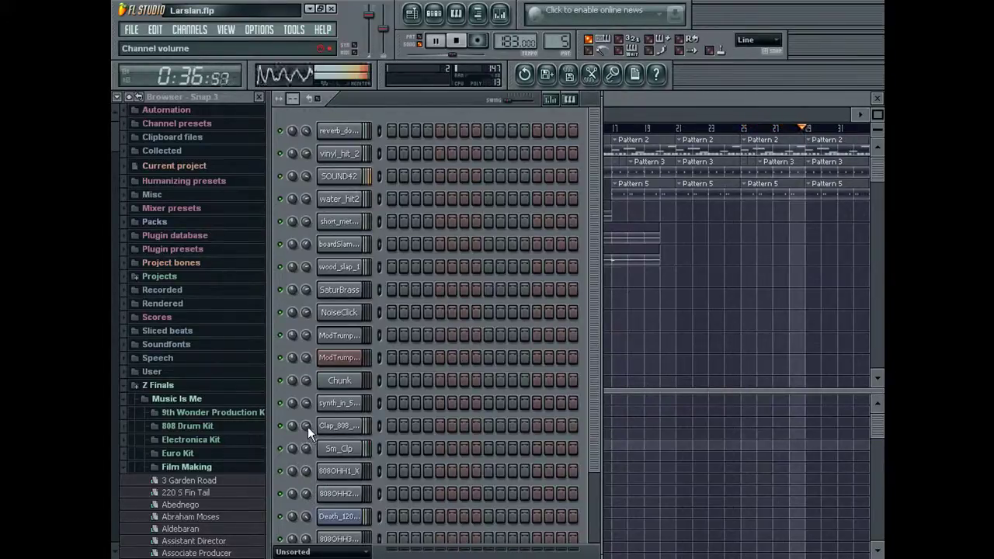
Step: Save the Larslan.flp project and collapse the open folders in the browser
click(132, 31)
click(141, 91)
click(652, 115)
drag(653, 116, 351, 113)
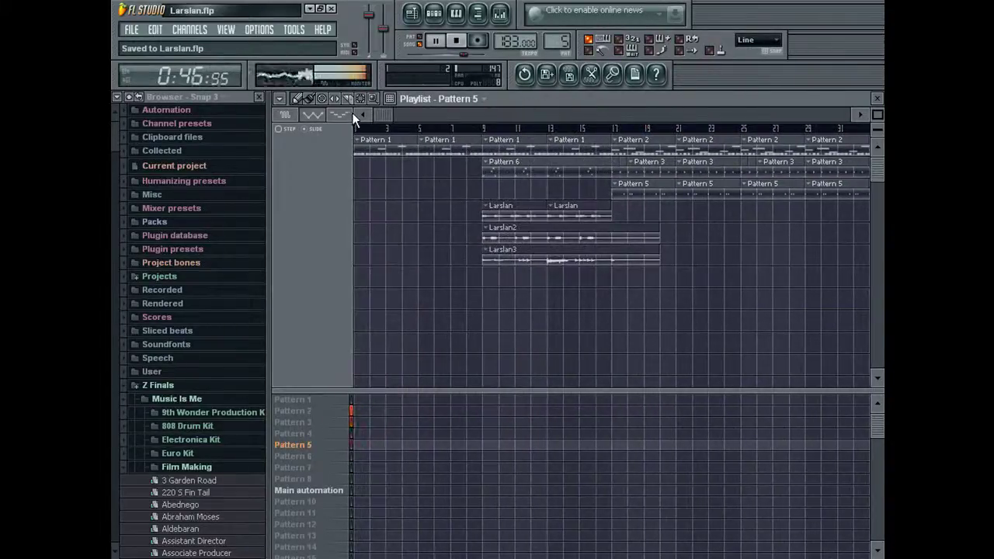
click(135, 32)
click(152, 94)
click(129, 97)
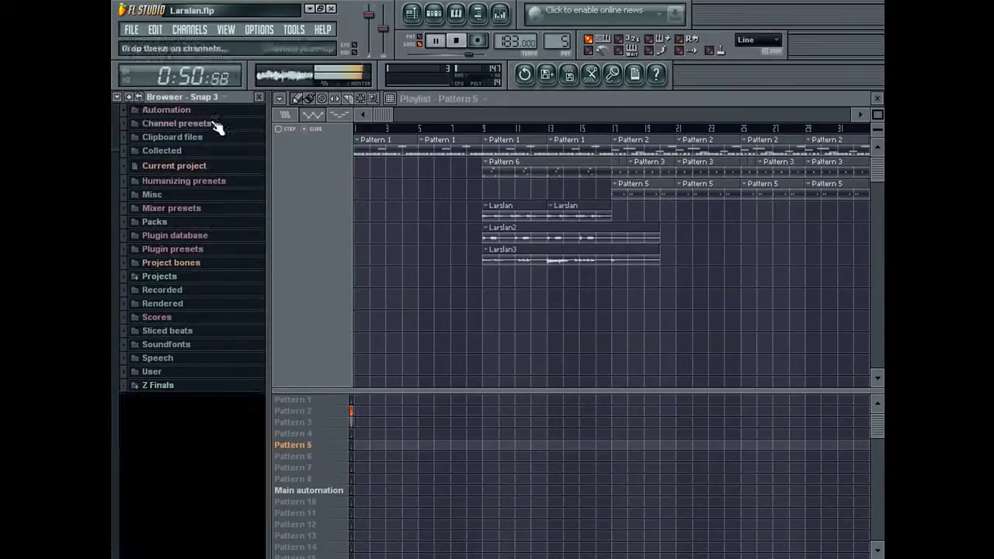
Step: Adjust the SOUND42 channel's volume and view the reverb double bass channel's settings
click(876, 99)
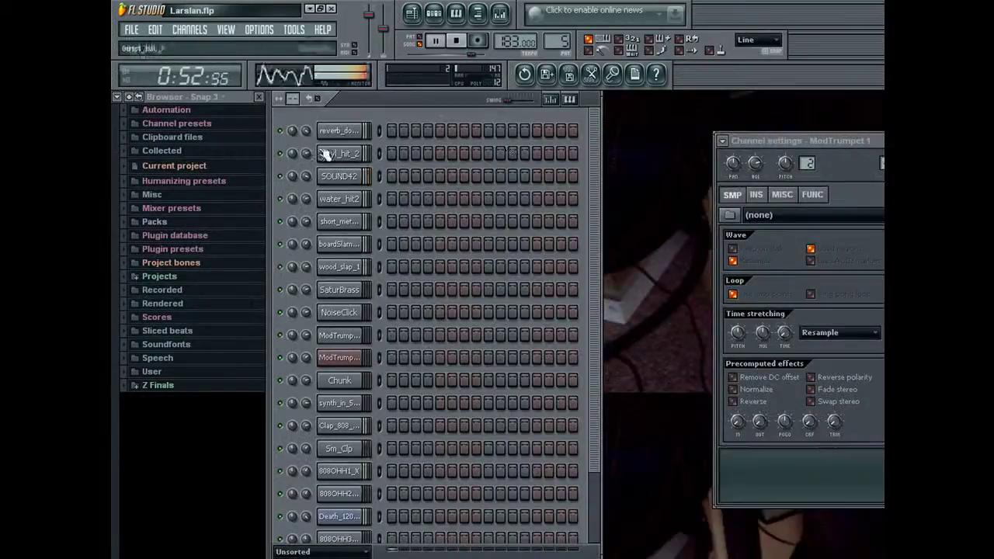
click(342, 132)
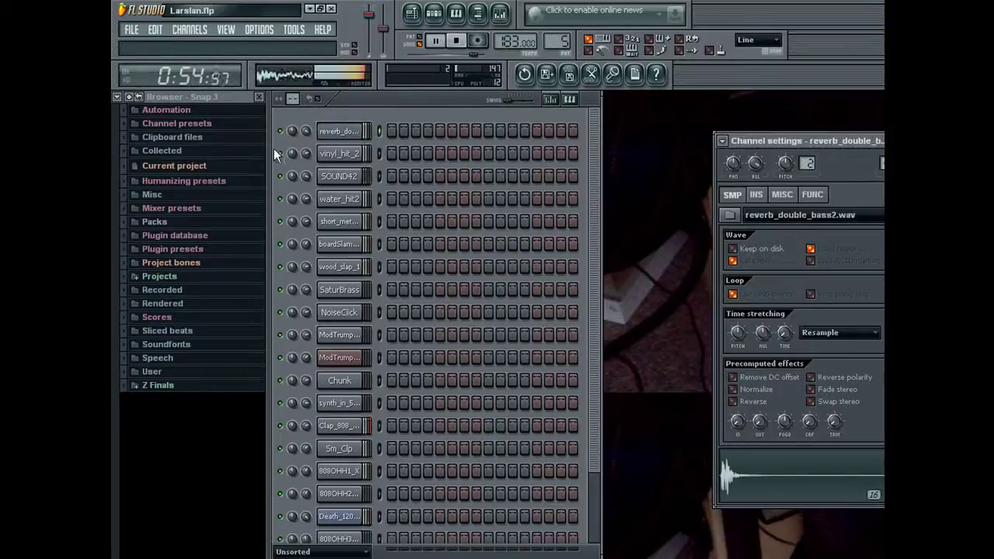
drag(306, 175, 306, 159)
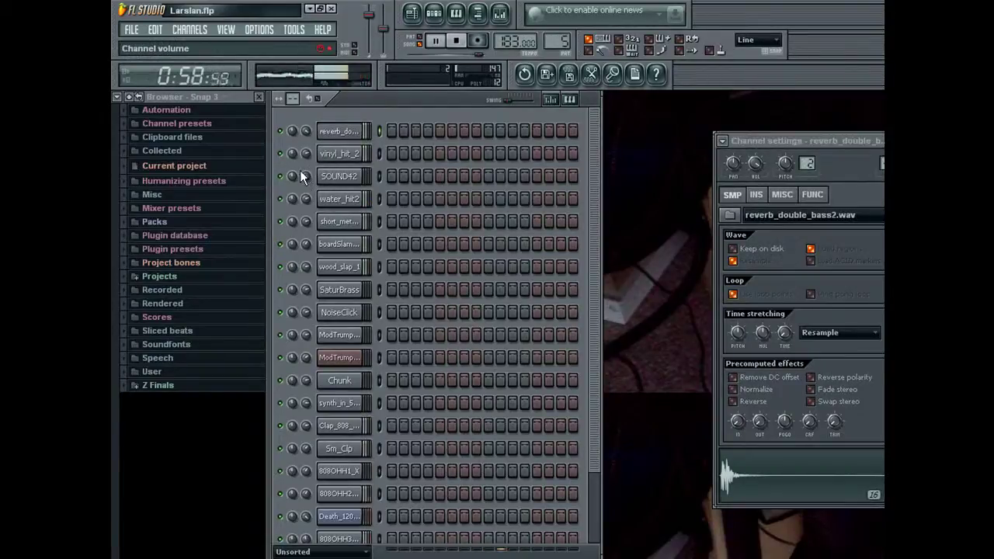
drag(777, 141, 532, 91)
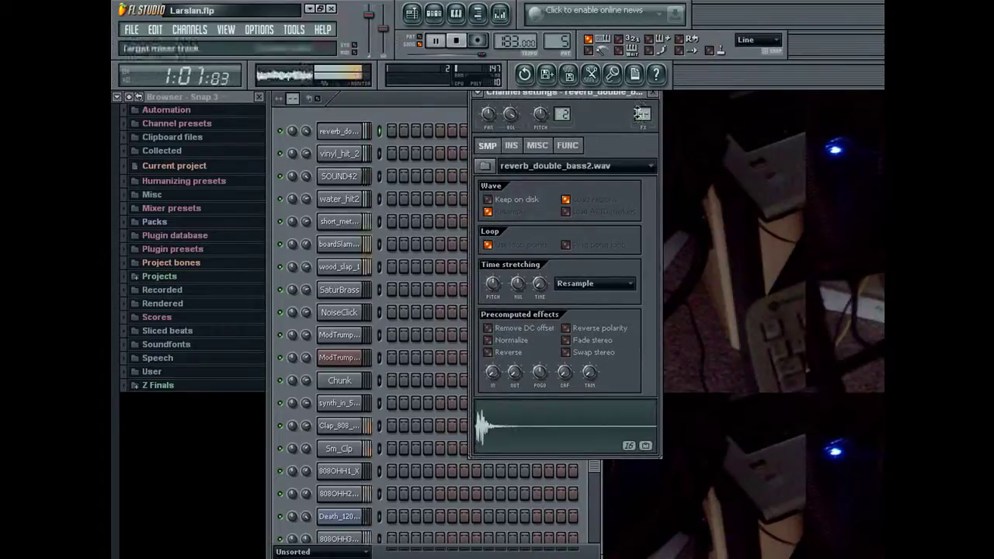
click(652, 93)
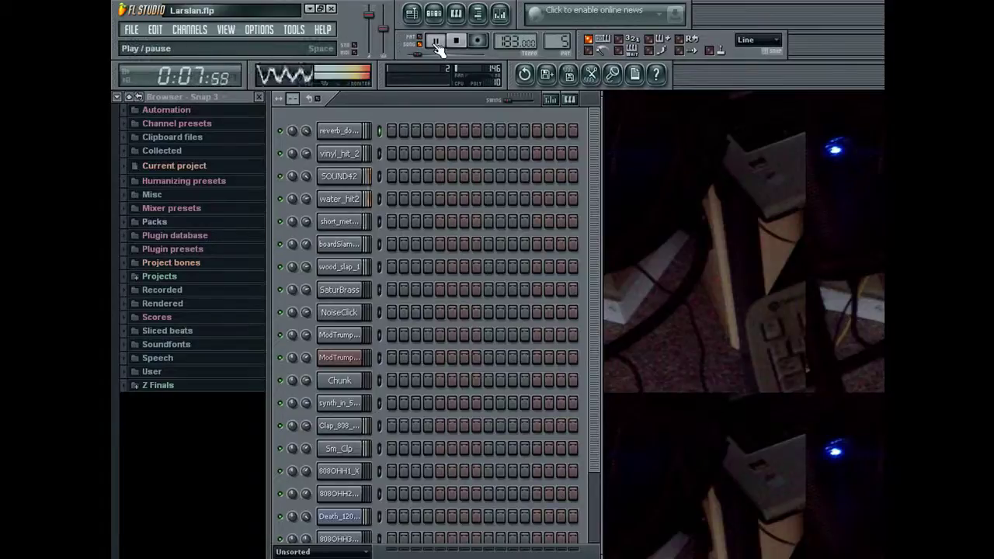
Step: Duplicate the whole playlist arrangement so the copy starts at bar 49, and clear the clip selection
click(412, 13)
key(ctrl+a)
mouse_move(383, 115)
mouse_down()
mouse_move(633, 124)
mouse_move(111, 96)
mouse_move(511, 133)
mouse_move(818, 146)
mouse_up()
key(ctrl+b)
click(371, 129)
key(ctrl+d)
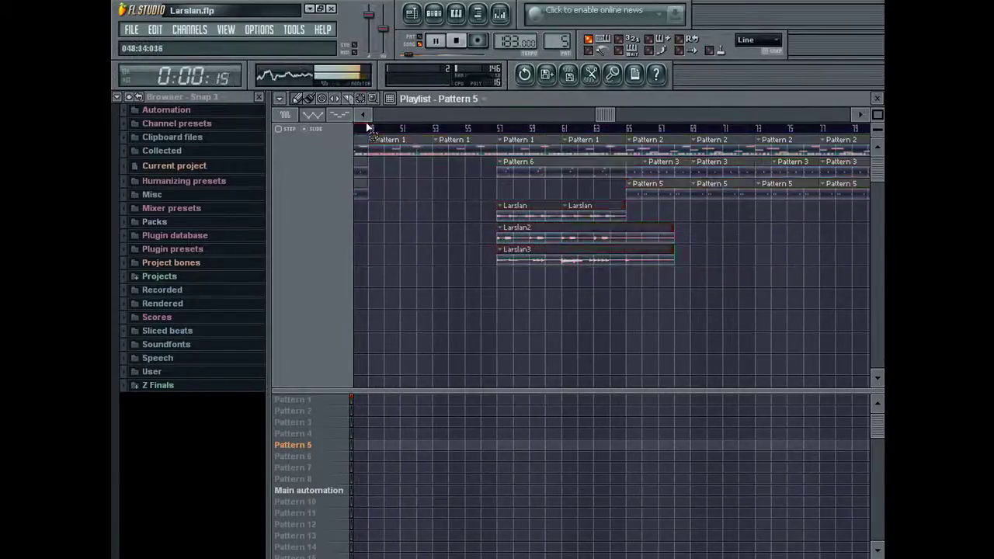
Step: Play the duplicated section and delete its Larslan3 clip at bar 57
click(356, 131)
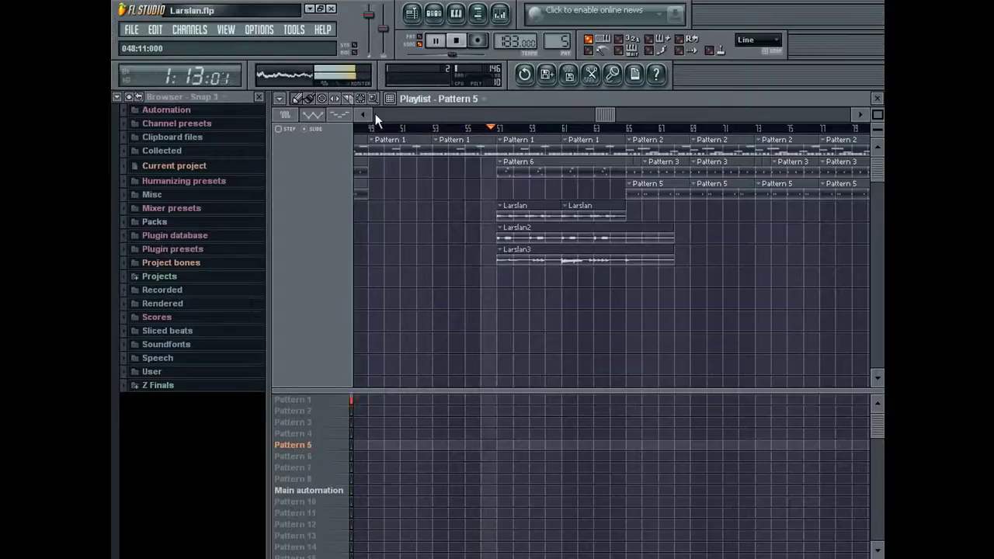
drag(605, 114, 628, 114)
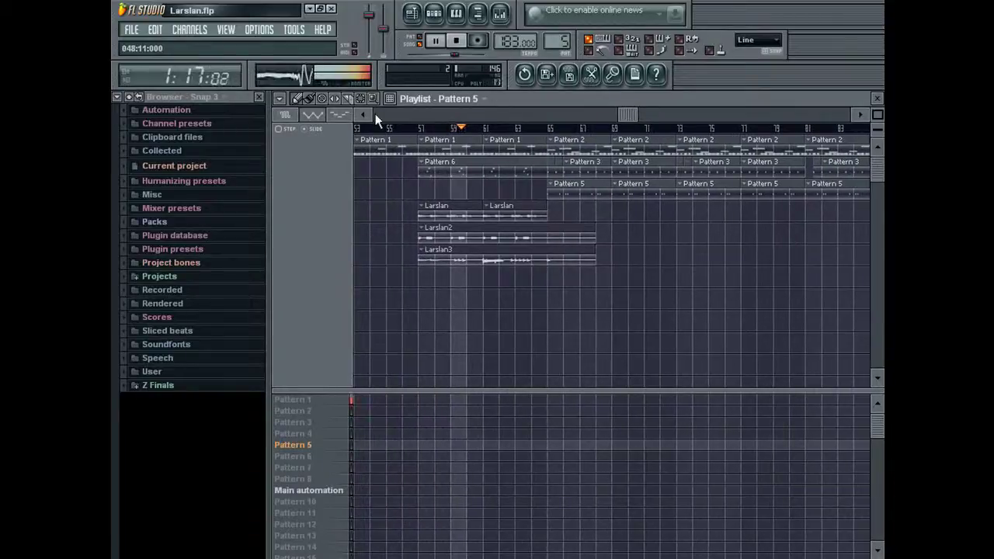
right_click(437, 258)
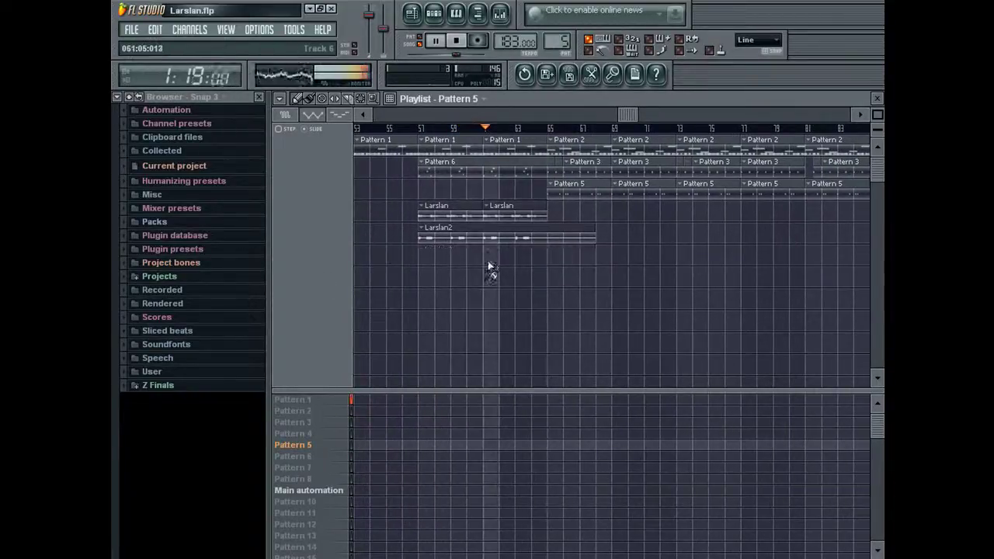
Step: Undo the deletion of the Larslan3 clip at bar 57
key(ctrl+z)
right_click(494, 260)
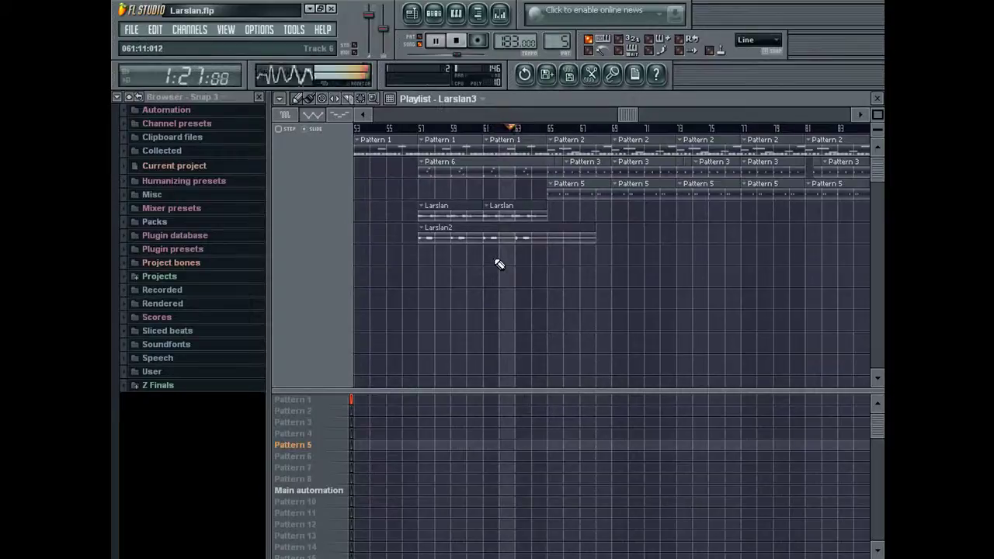
key(ctrl+z)
Step: Test removing and re-placing the Larslan clip at bar 61, and open its channel settings
right_click(508, 219)
click(510, 218)
right_click(514, 219)
click(455, 211)
drag(488, 217, 492, 217)
double_click(512, 208)
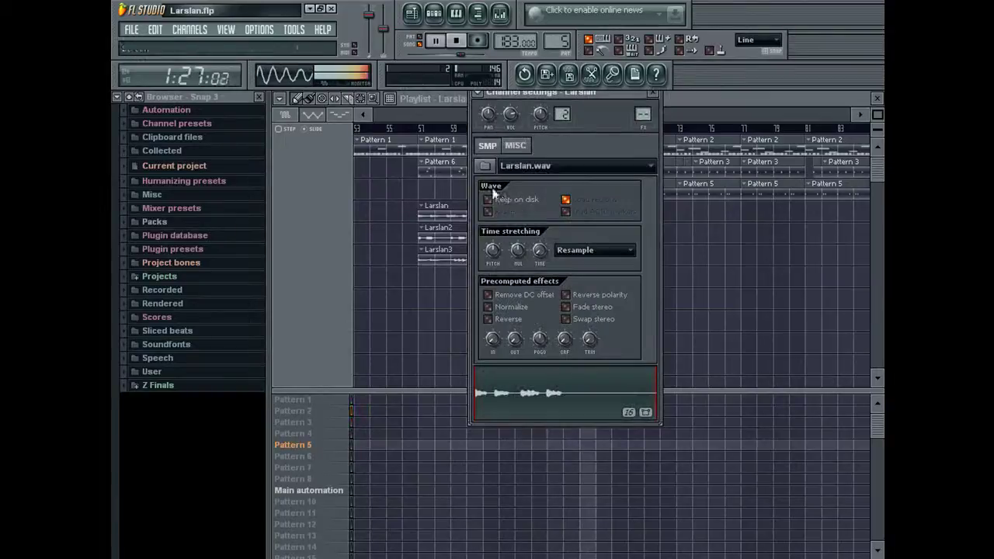
Step: Close the Larslan channel settings and look through the Z Finals folder's audio samples for the Larslan recordings
click(163, 376)
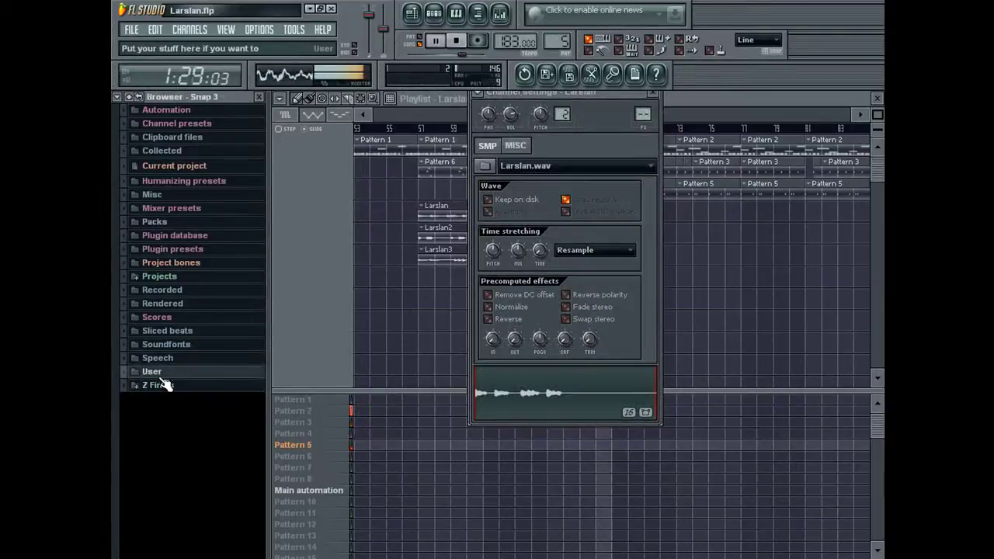
click(157, 385)
click(617, 98)
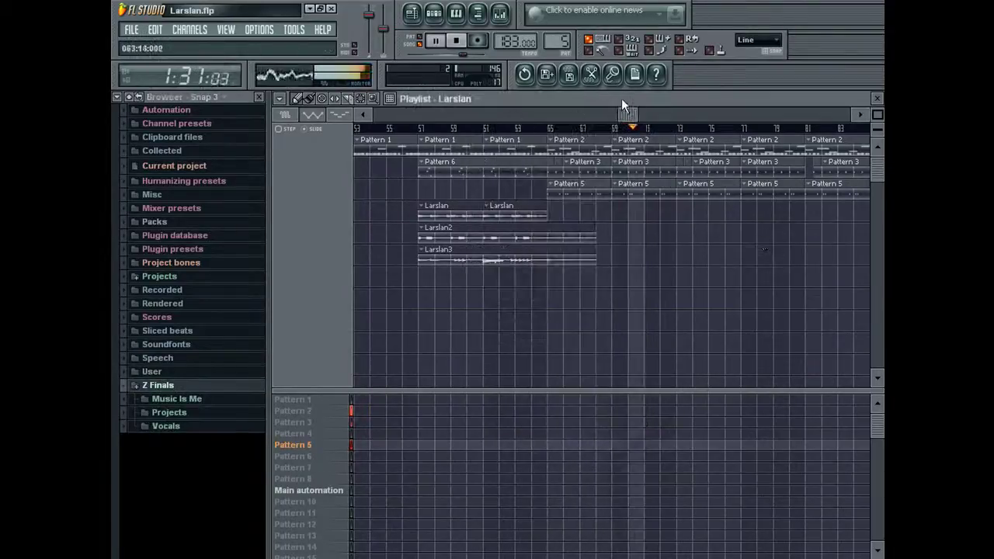
drag(695, 114, 623, 213)
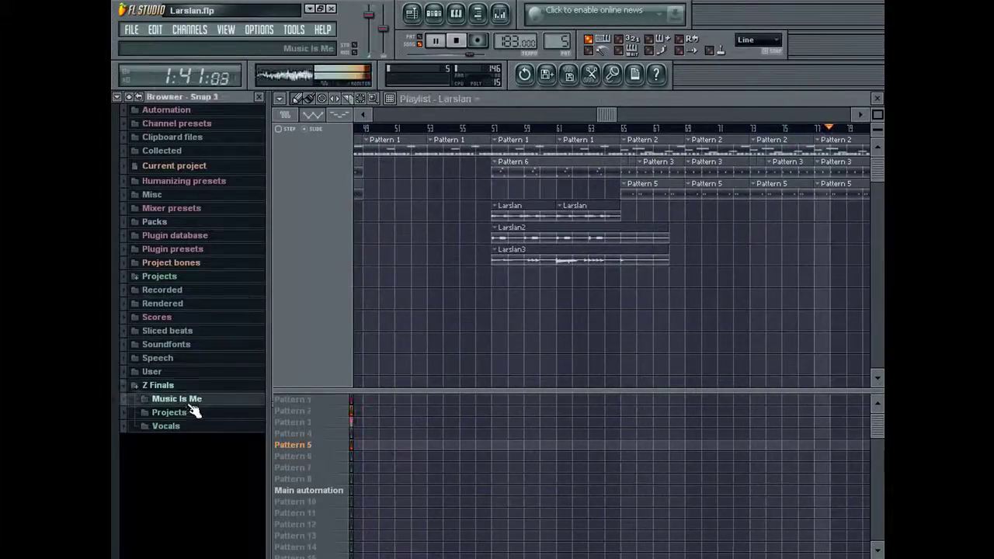
click(187, 399)
click(224, 185)
scroll(130, 316, down, 15)
scroll(136, 363, up, 10)
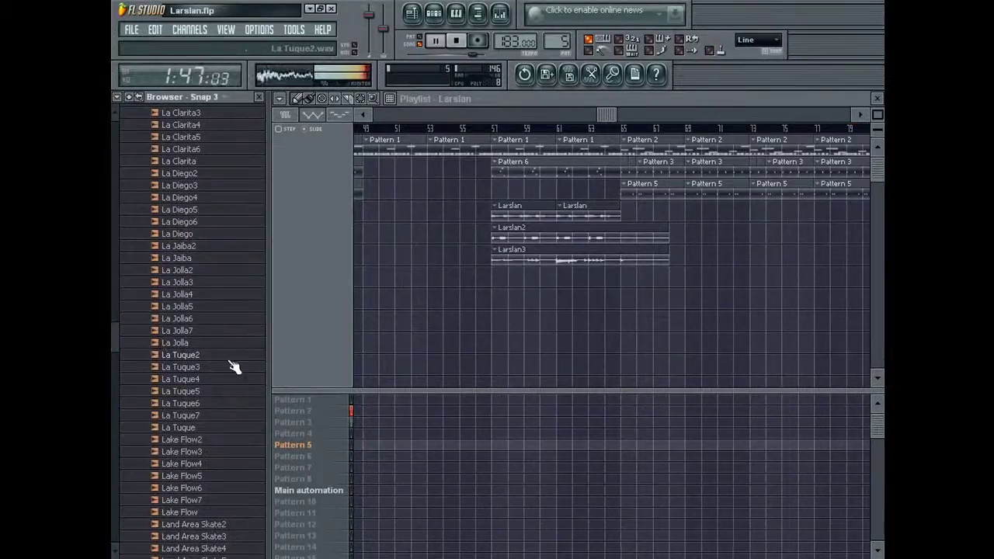
scroll(232, 357, up, 4)
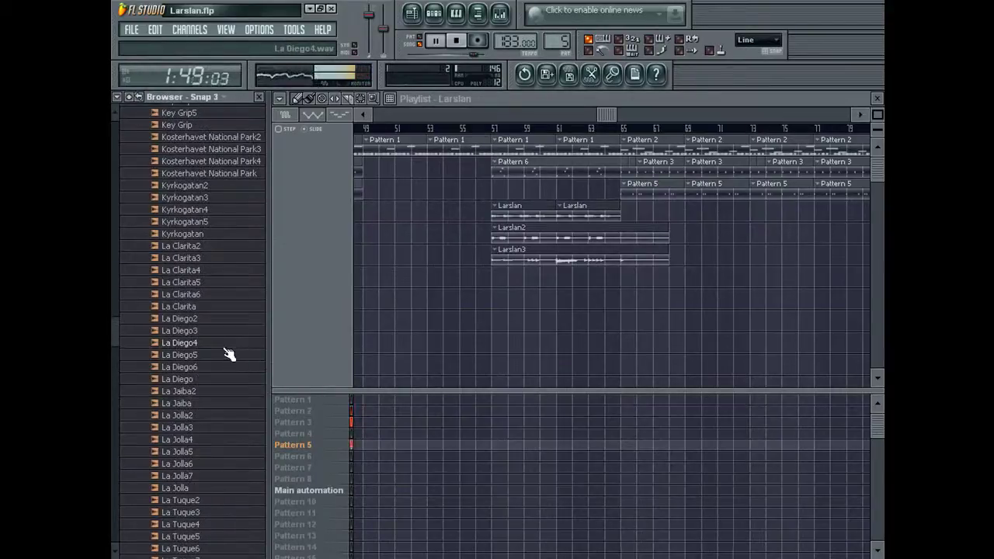
scroll(229, 354, down, 6)
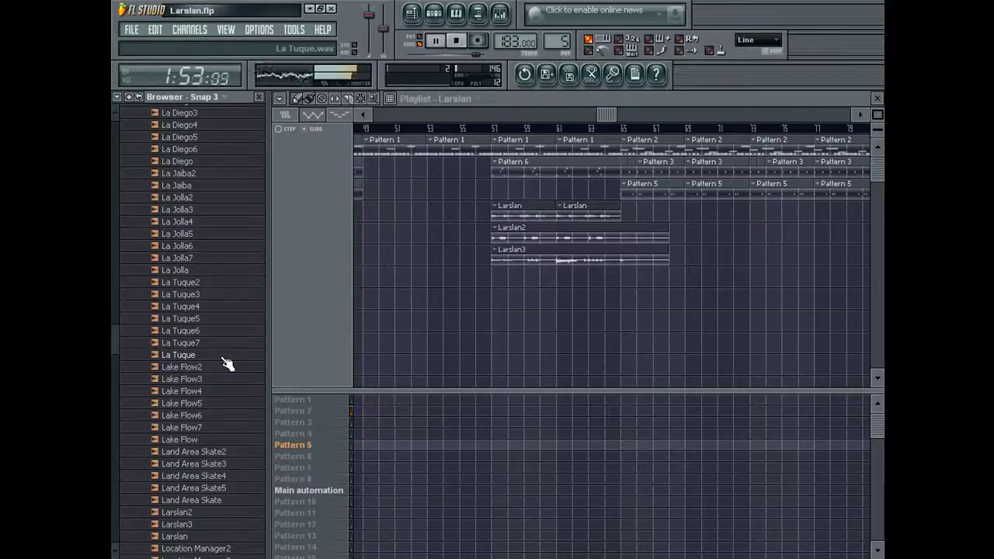
scroll(226, 364, up, 4)
scroll(227, 364, down, 10)
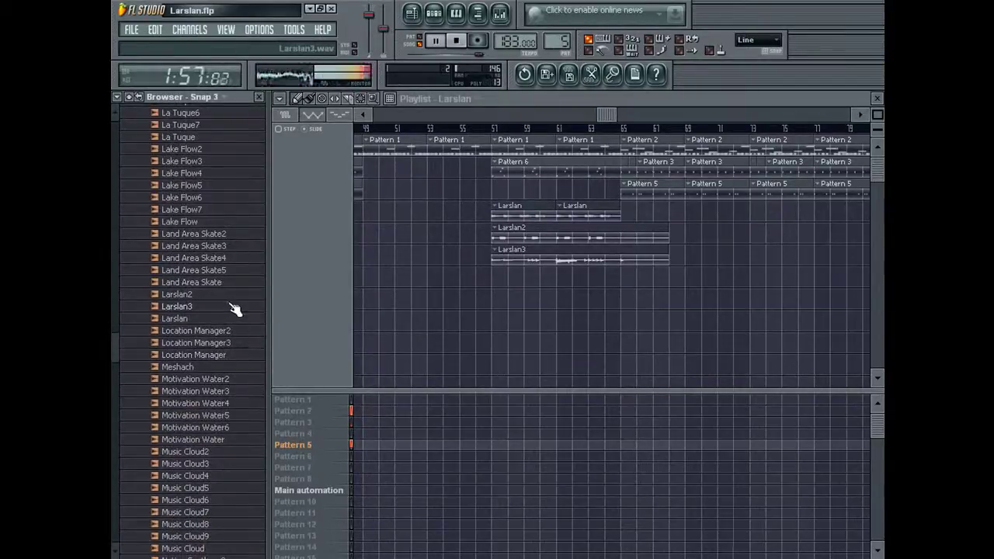
Step: Try the Larslan3 clip starting at bar 61 and at bar 59, replaying the section to compare
drag(221, 309, 599, 276)
click(477, 129)
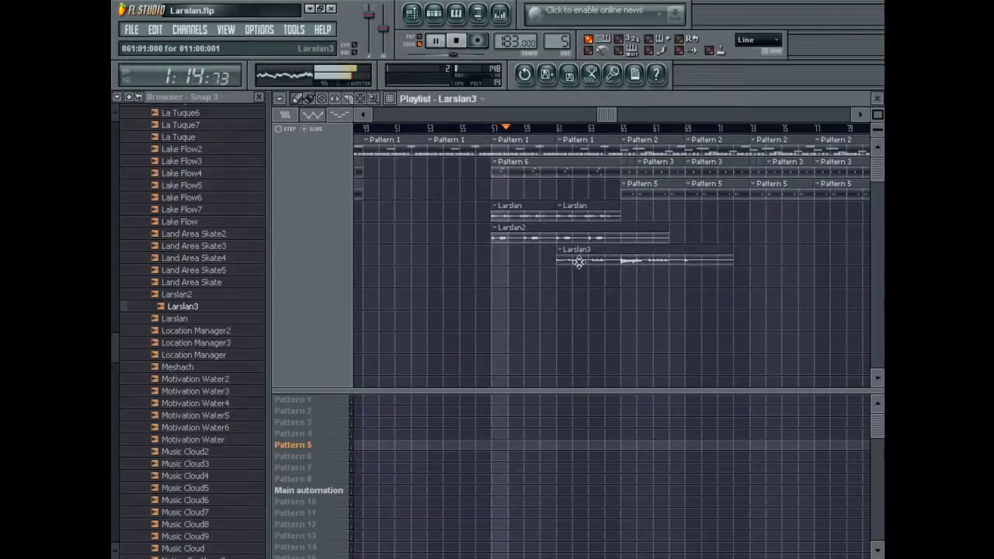
right_click(569, 256)
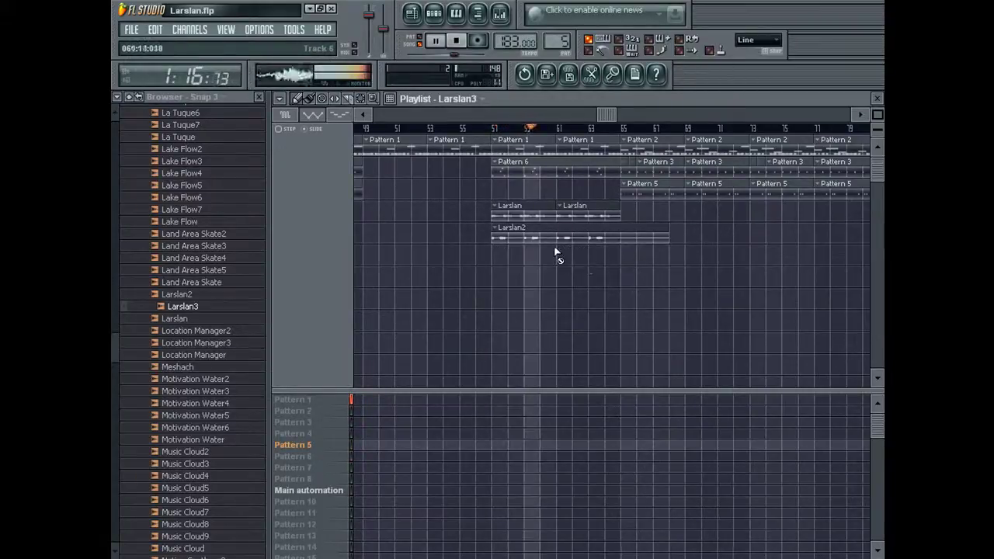
click(556, 253)
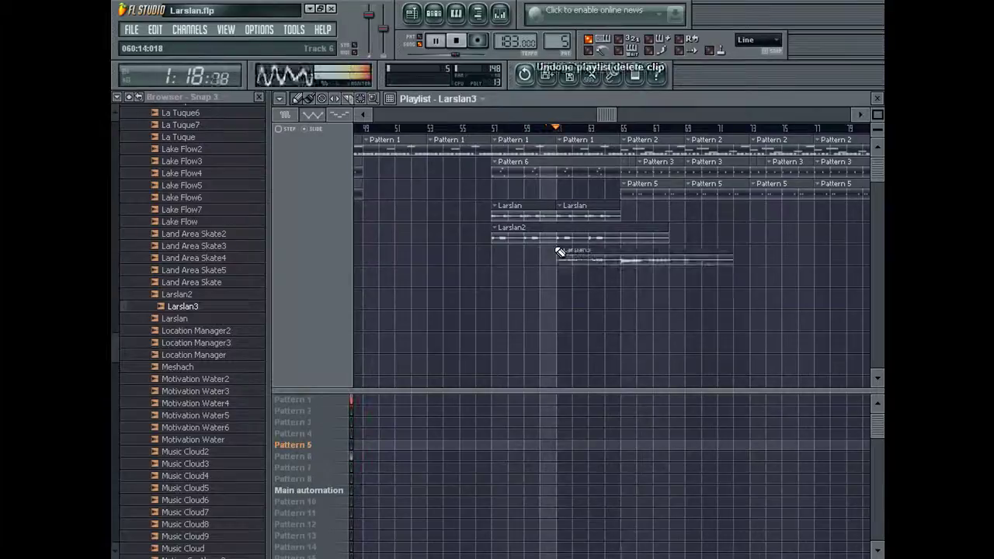
drag(620, 254, 588, 257)
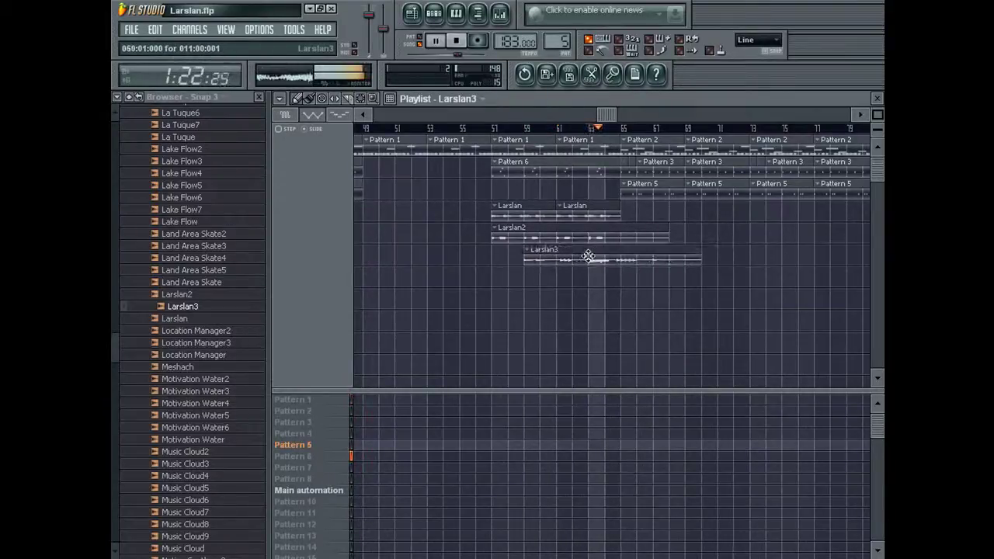
click(573, 128)
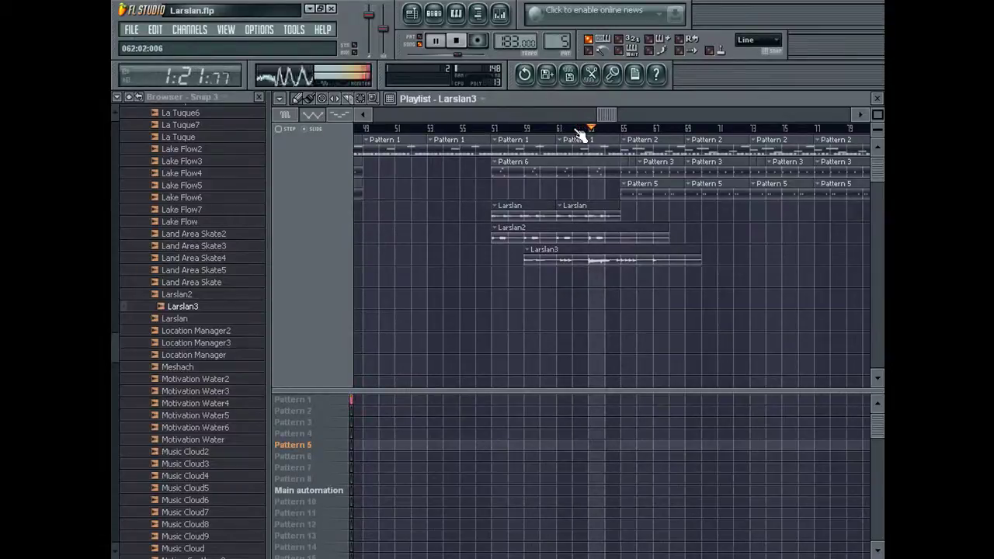
click(578, 130)
Step: Move the Larslan3 clip back to bar 57 and replay the section from about bar 55
drag(586, 260, 557, 262)
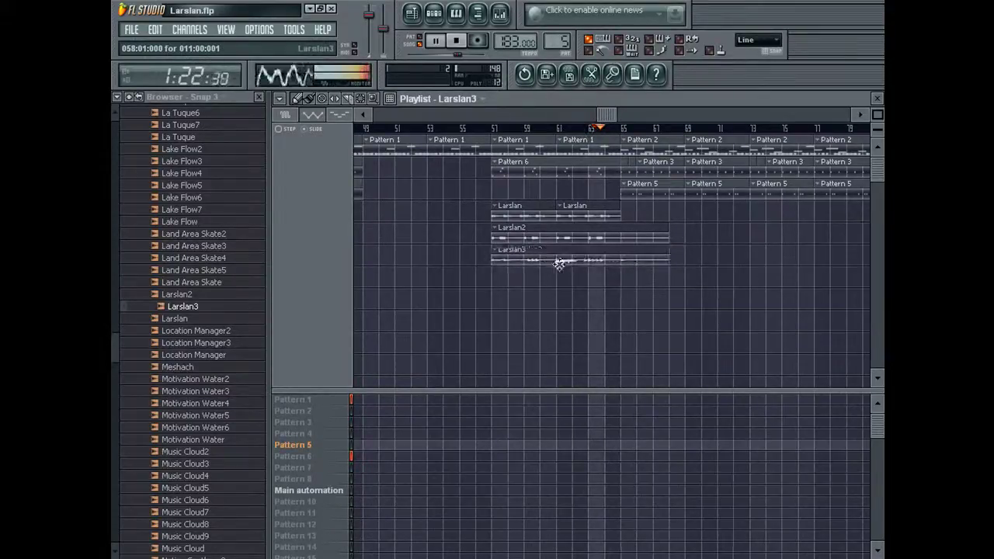
click(564, 131)
click(464, 130)
drag(604, 115, 610, 154)
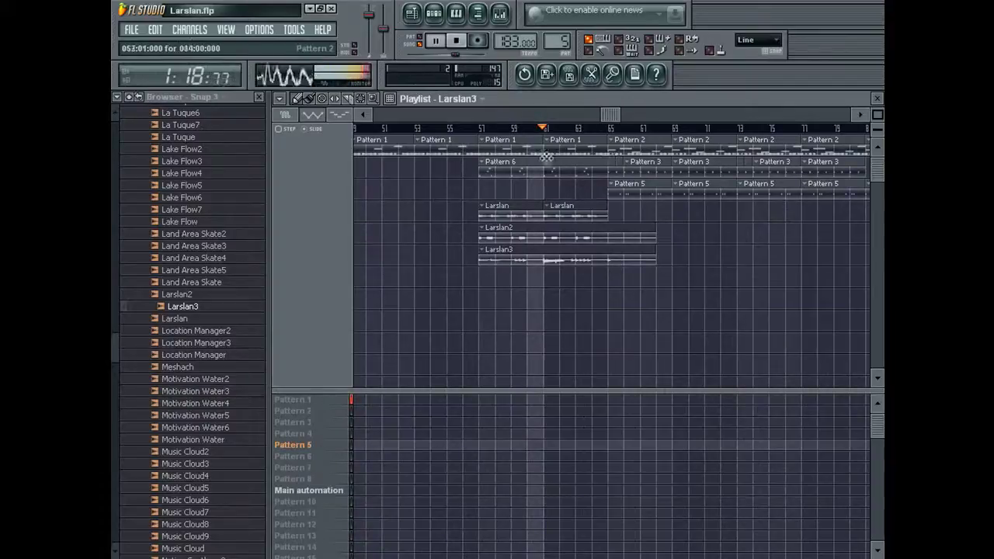
Step: Review Pattern 6's Chunk notes in the piano roll and Pattern 1's channels in the step sequencer
double_click(504, 164)
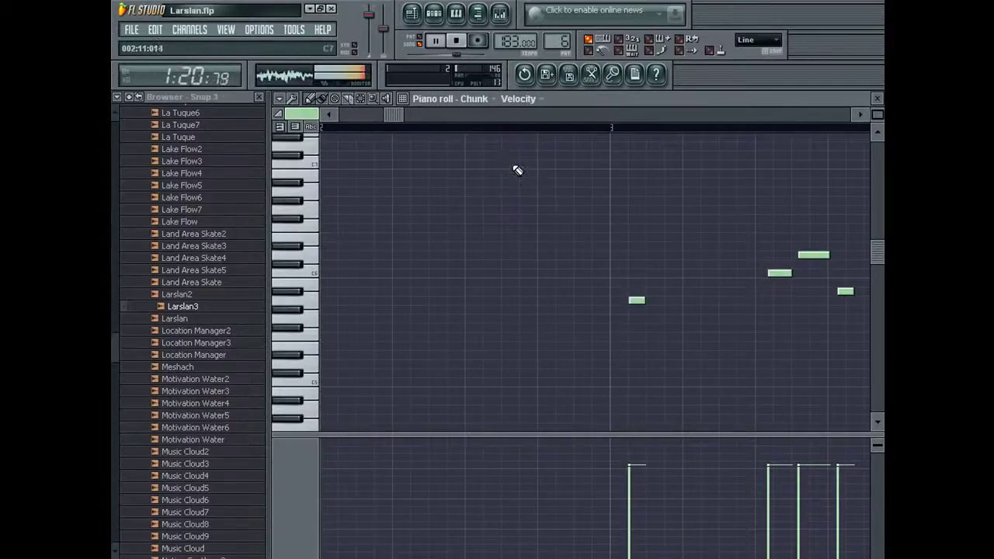
key(Escape)
click(648, 274)
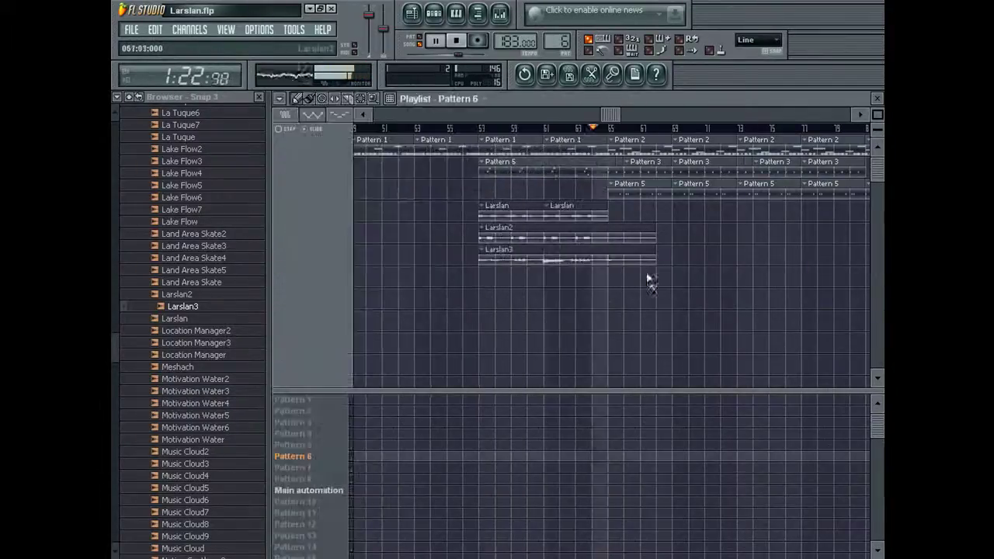
double_click(581, 150)
key(Escape)
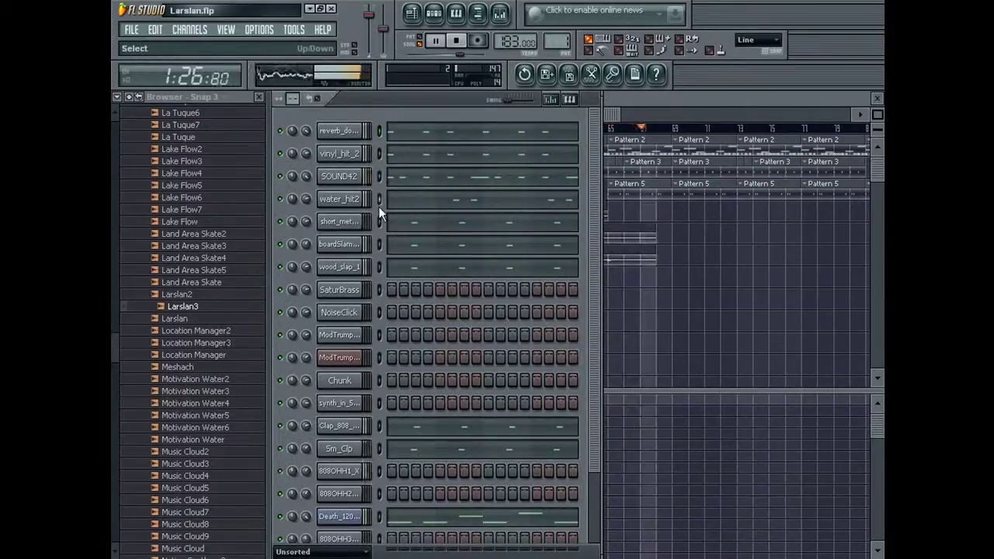
Step: Switch to Pattern 10 and try placing its clip on the empty tracks around bar 53, removing each attempt
drag(557, 43, 558, 16)
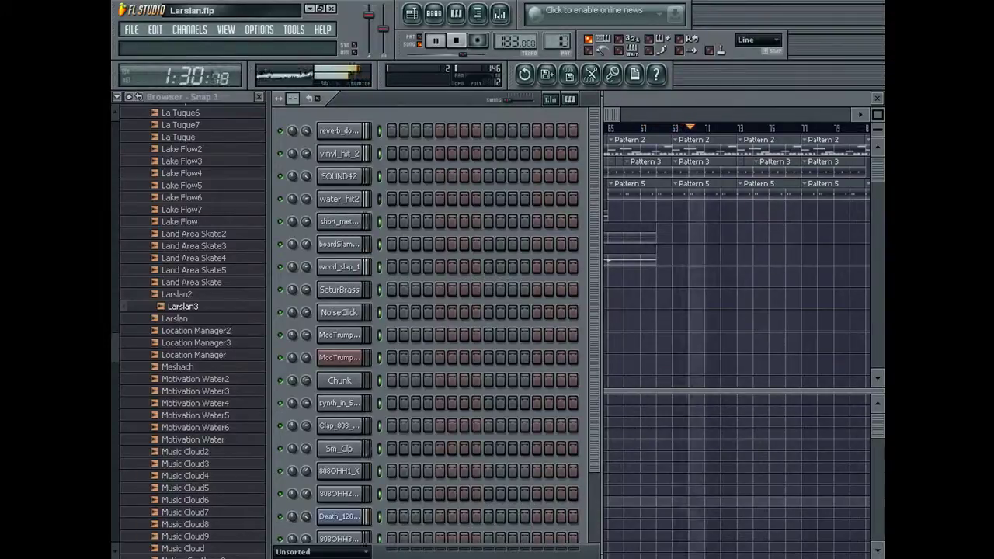
click(767, 234)
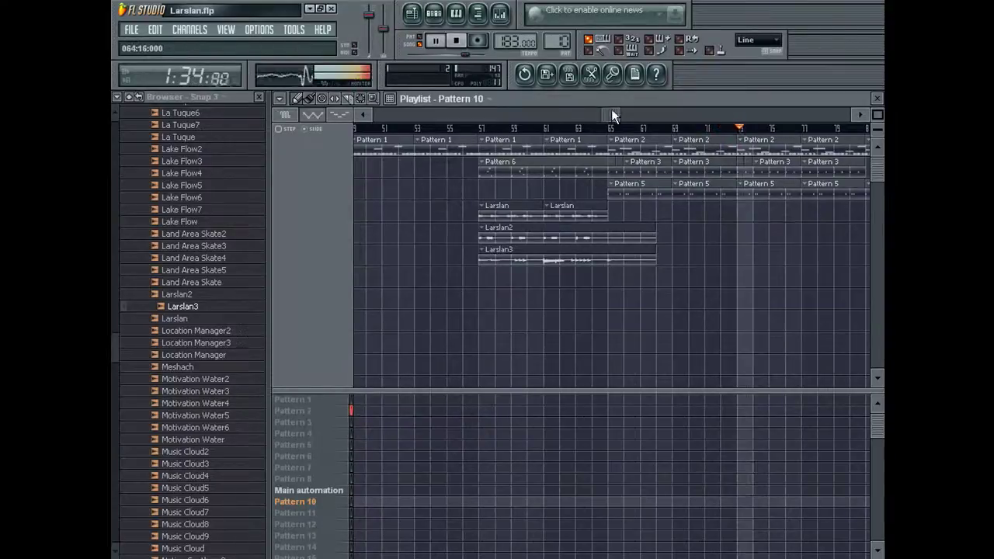
drag(612, 114, 562, 115)
click(586, 192)
right_click(590, 192)
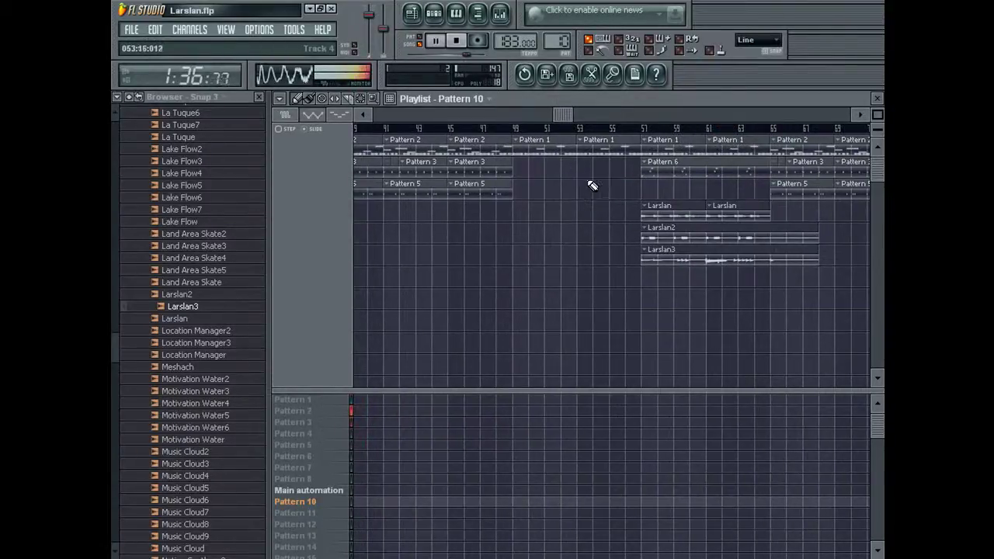
click(593, 161)
right_click(590, 161)
Step: Play from bar 80 and delete the Pattern 3 clip between bars 81 and 85
drag(583, 111, 666, 116)
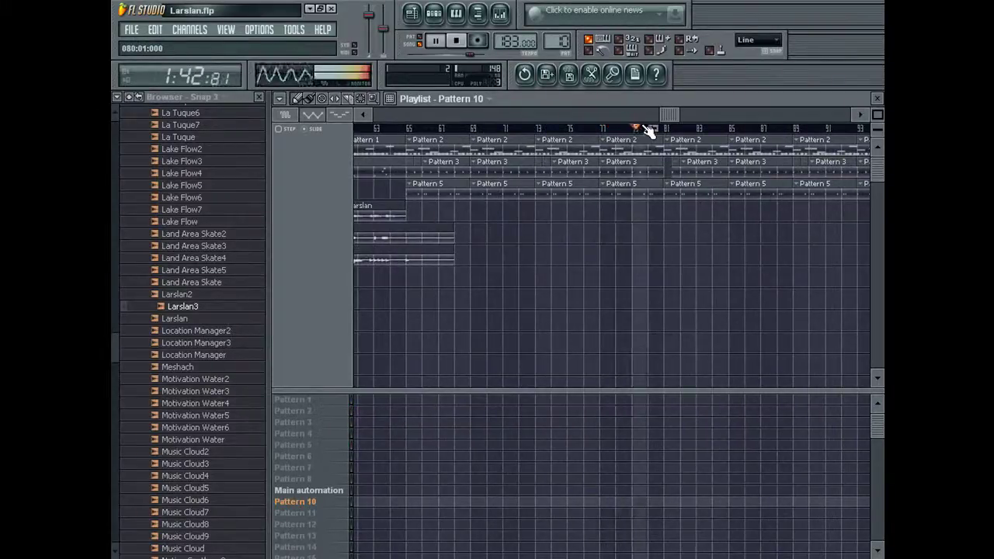
click(649, 129)
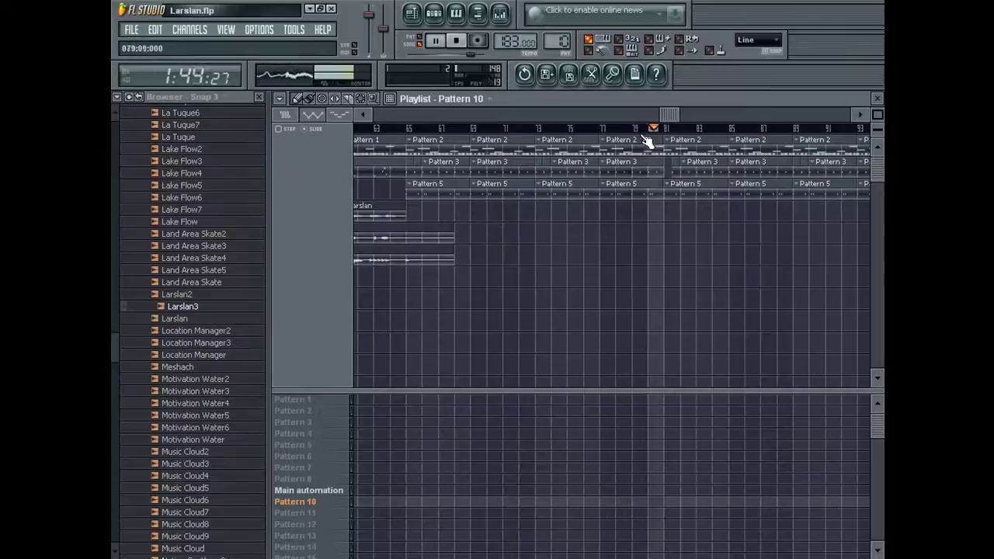
right_click(684, 171)
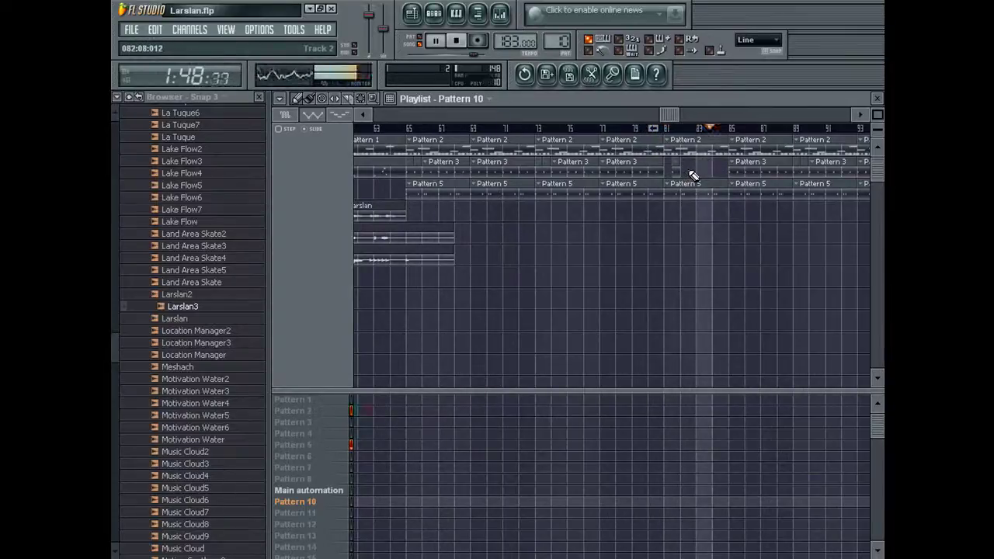
right_click(667, 163)
Step: Try deleting the Pattern 2 clips at bars 77 and 81, and undo the deletion
right_click(669, 148)
right_click(661, 151)
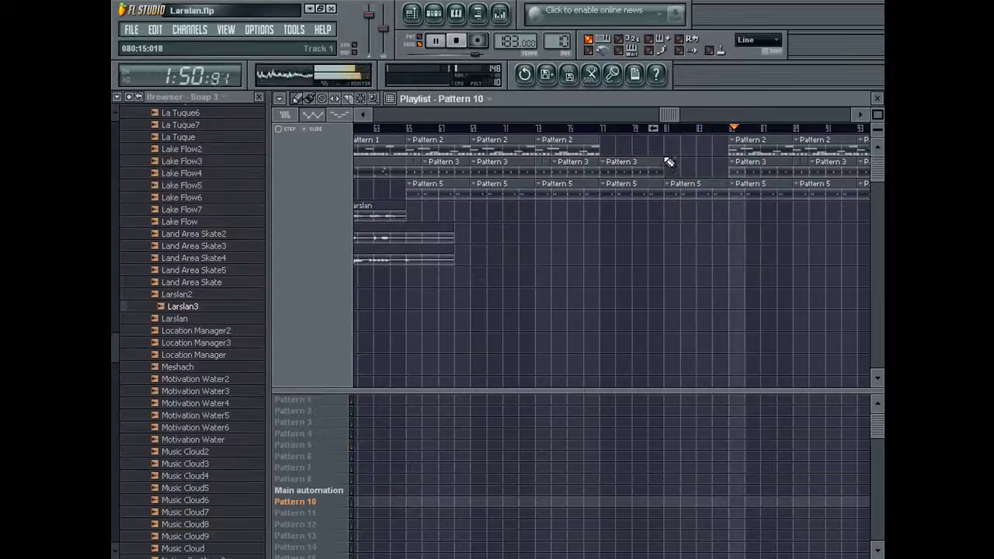
key(ctrl+z)
Step: Slice off the last half bar of the Pattern 2 clip before bar 85 and delete the cut piece
drag(684, 116, 786, 116)
drag(877, 114, 878, 96)
right_click(430, 153)
key(ctrl+z)
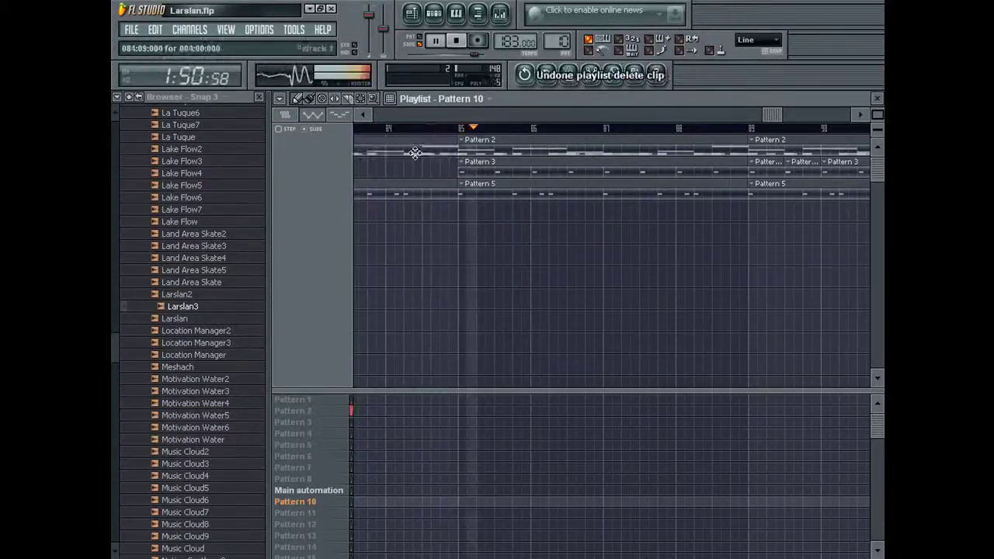
click(357, 127)
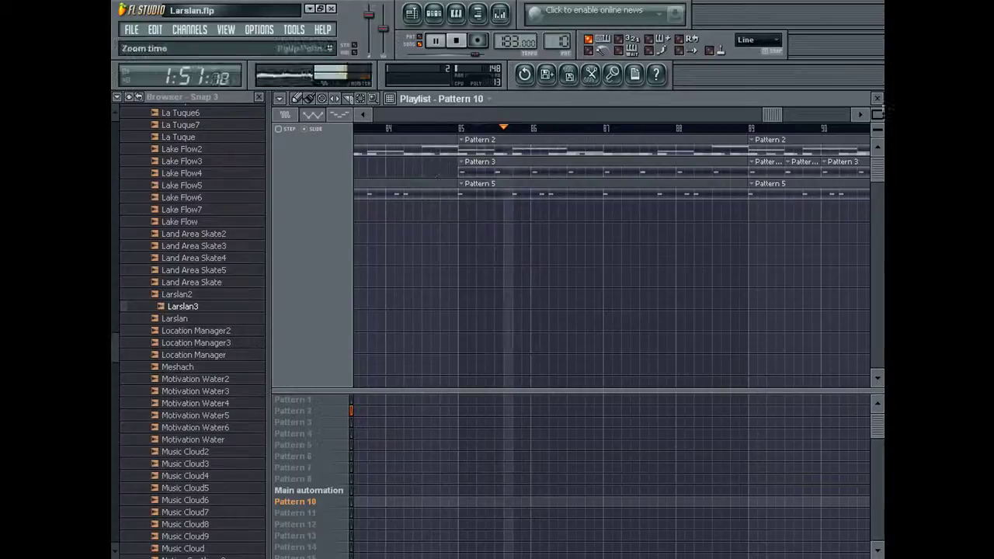
drag(878, 114, 877, 103)
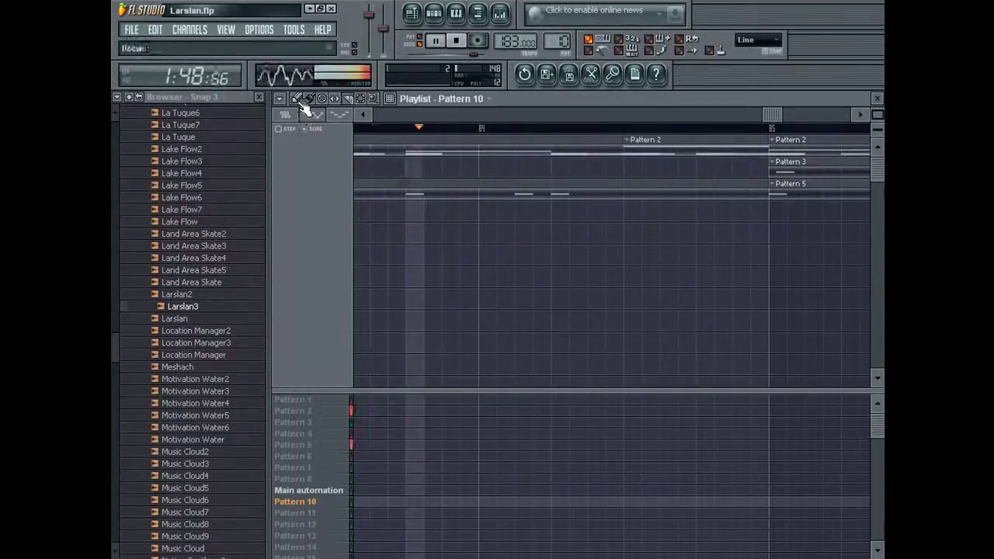
right_click(684, 149)
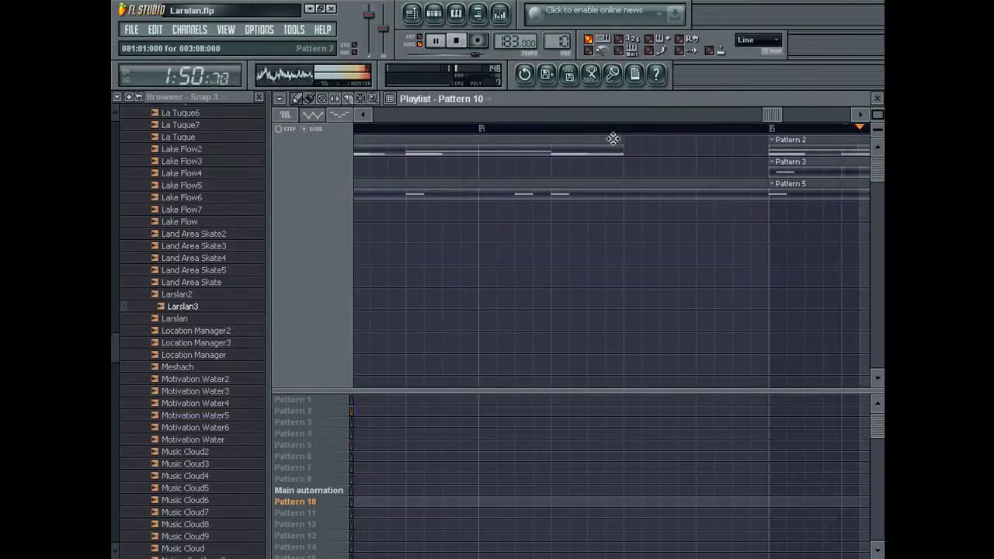